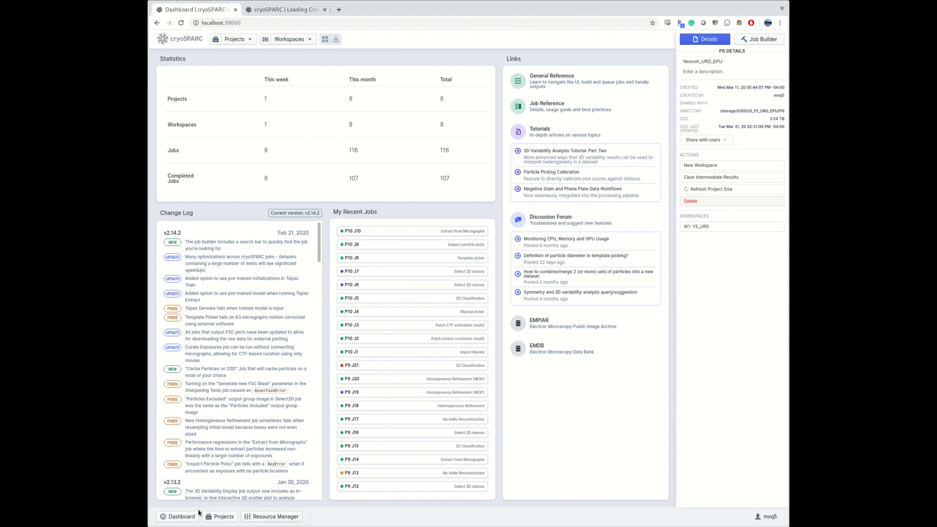
- Create a project titled Tutorial stored under /storage/T20S_Tutorial and open it
{"action": "left_click", "coordinate": [216, 519]}
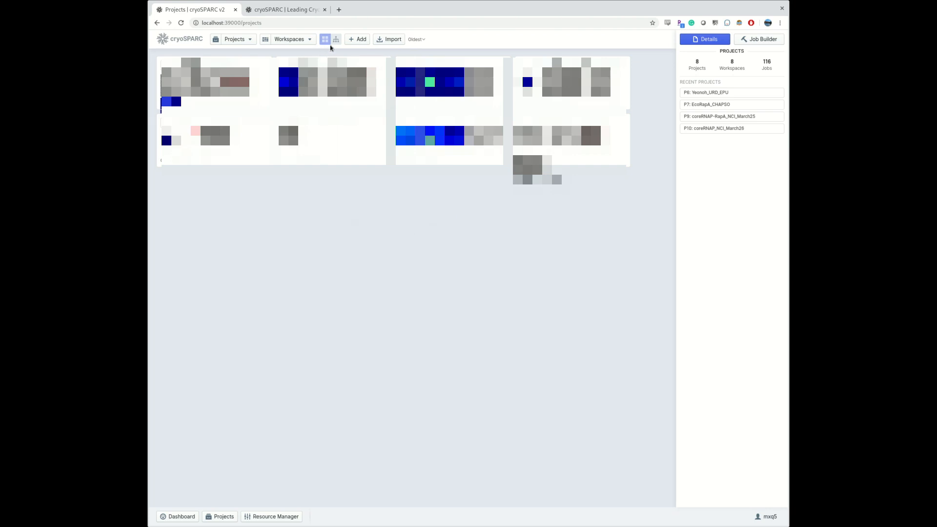
{"action": "left_click", "coordinate": [352, 40]}
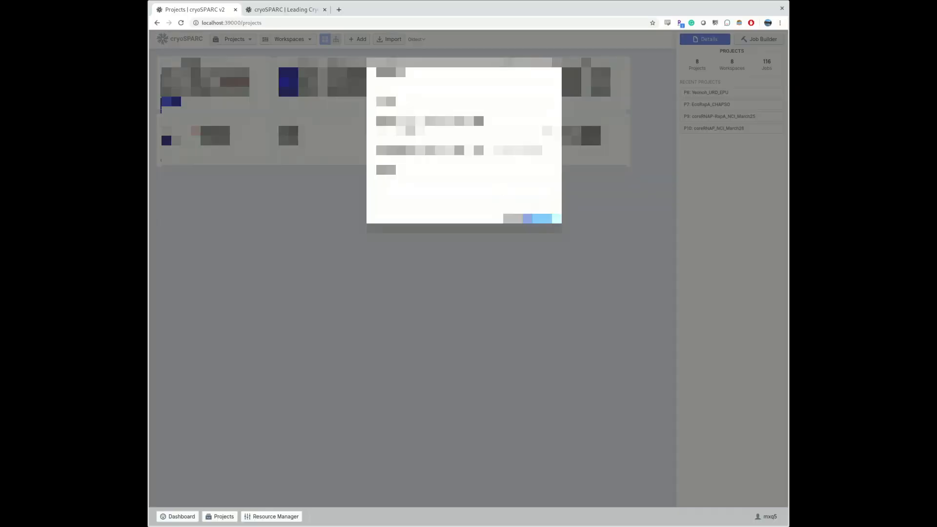
{"action": "left_click", "coordinate": [537, 219]}
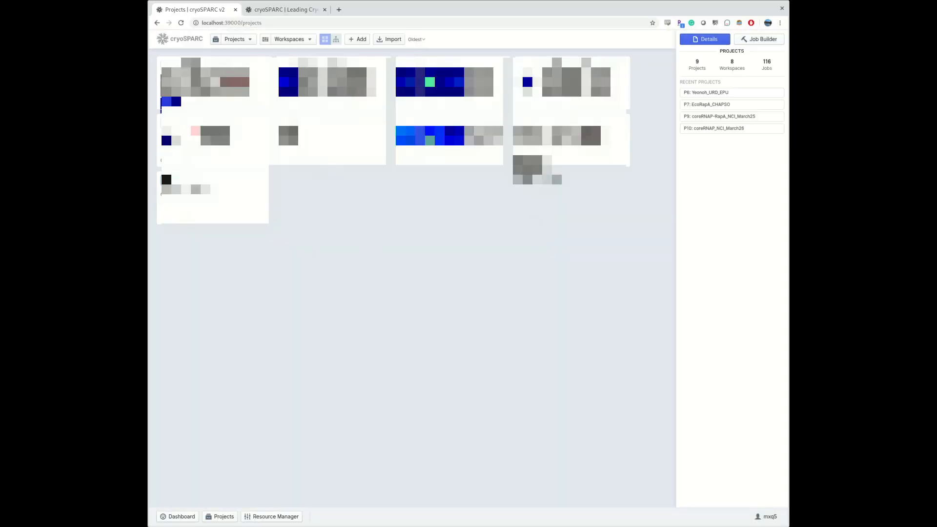
{"action": "left_click", "coordinate": [167, 181]}
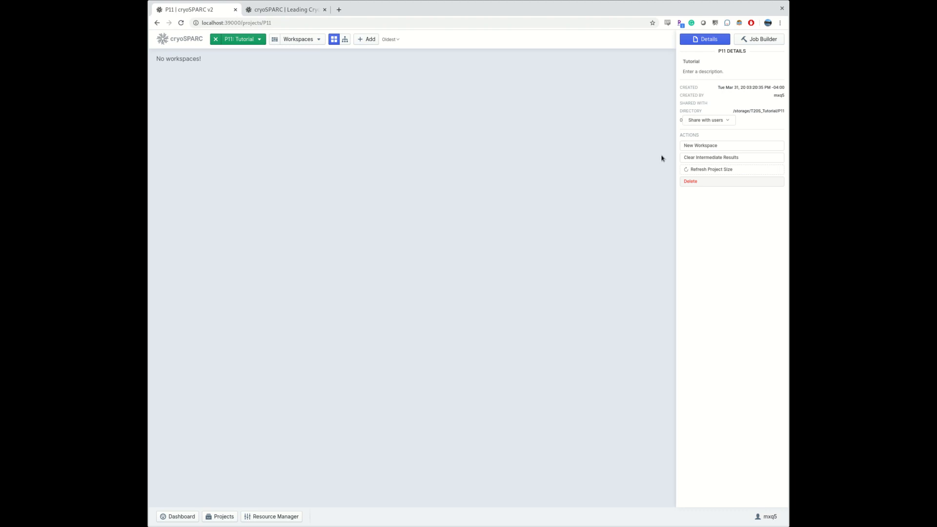
- Create a workspace titled W1 in the Tutorial project and open it
{"action": "left_click", "coordinate": [702, 145]}
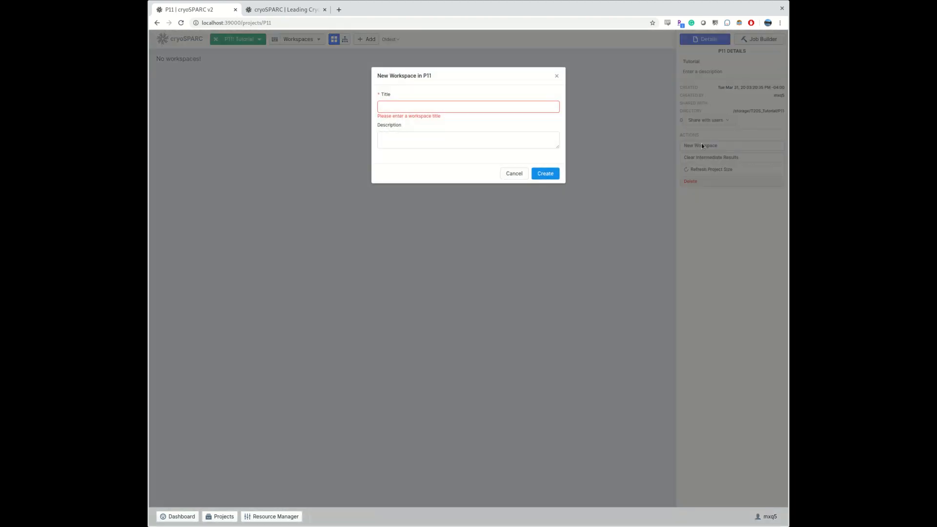
{"action": "left_click", "coordinate": [425, 105]}
{"action": "type", "text": "W1"}
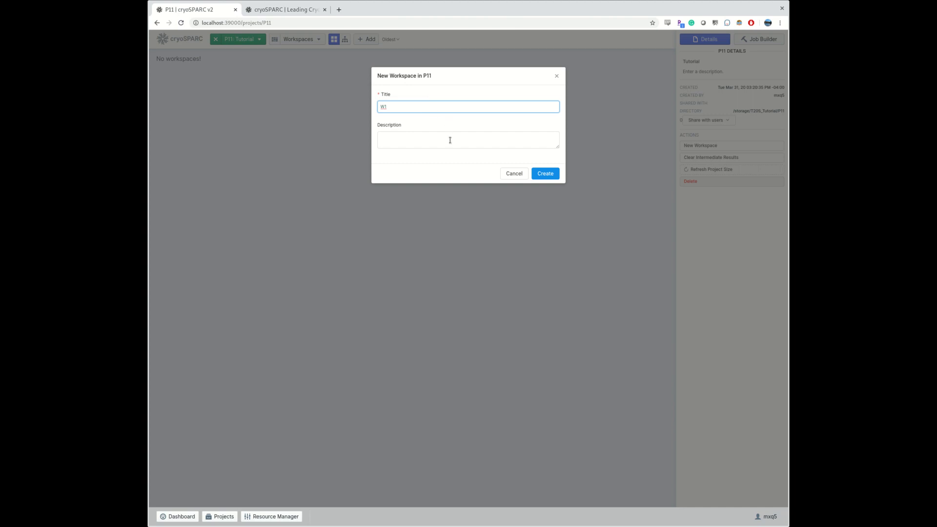
{"action": "left_click", "coordinate": [546, 173]}
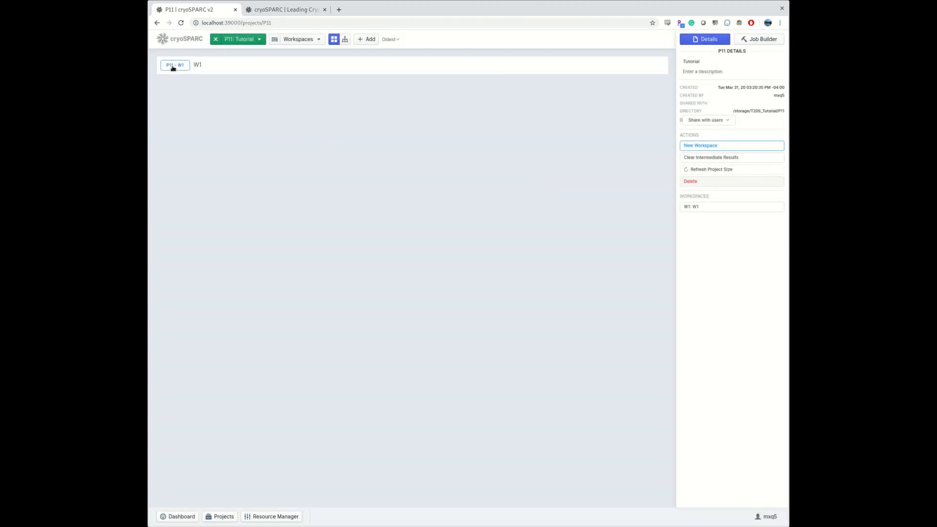
{"action": "left_click", "coordinate": [173, 66]}
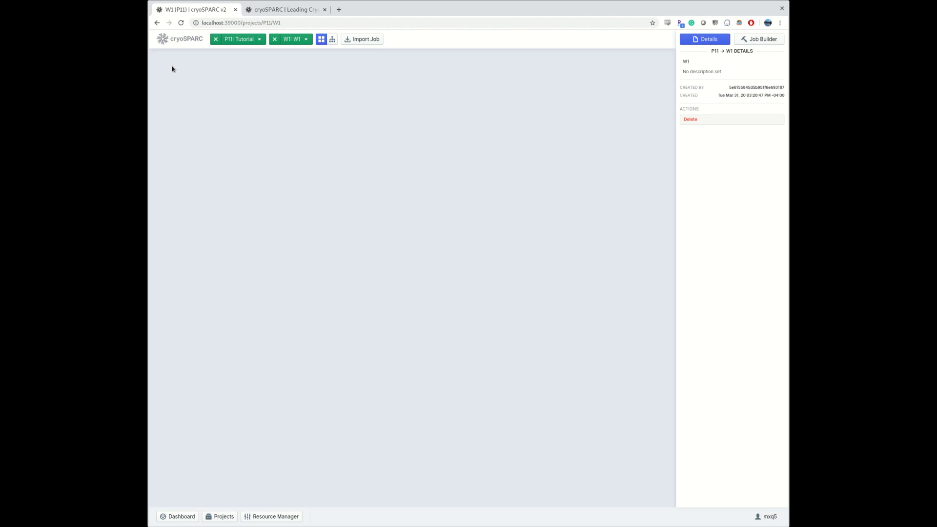
- Create an Import Movies job and set its movies data path to /storage/T20S_Tutorial/Movies/*.tif
{"action": "left_click", "coordinate": [759, 41]}
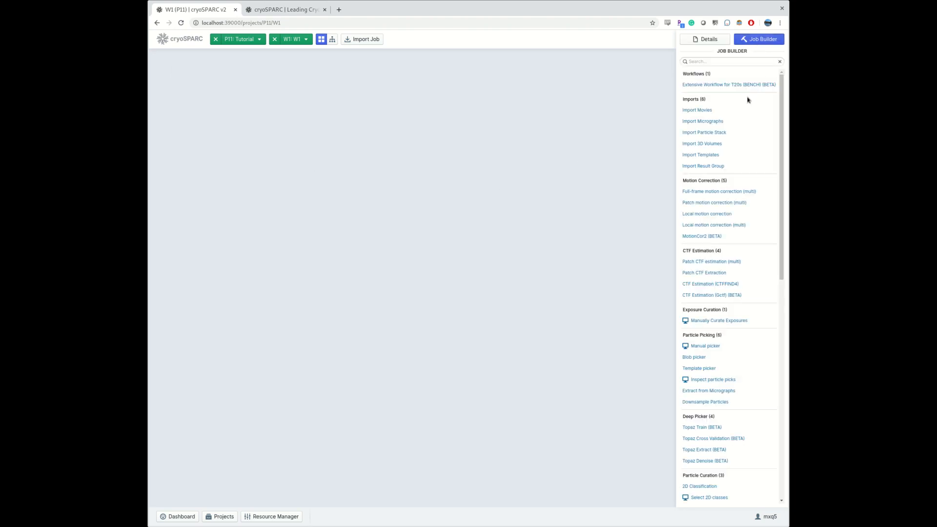
{"action": "left_click", "coordinate": [702, 110]}
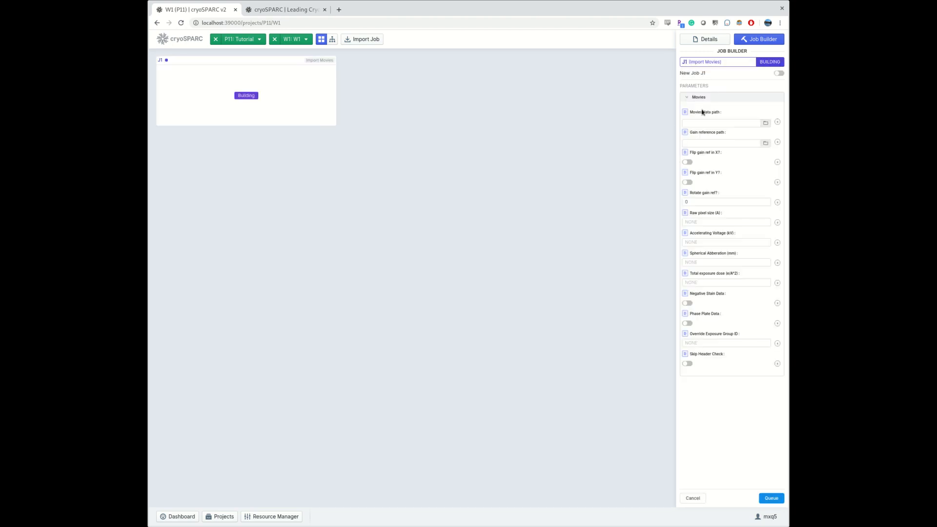
{"action": "left_click", "coordinate": [766, 123]}
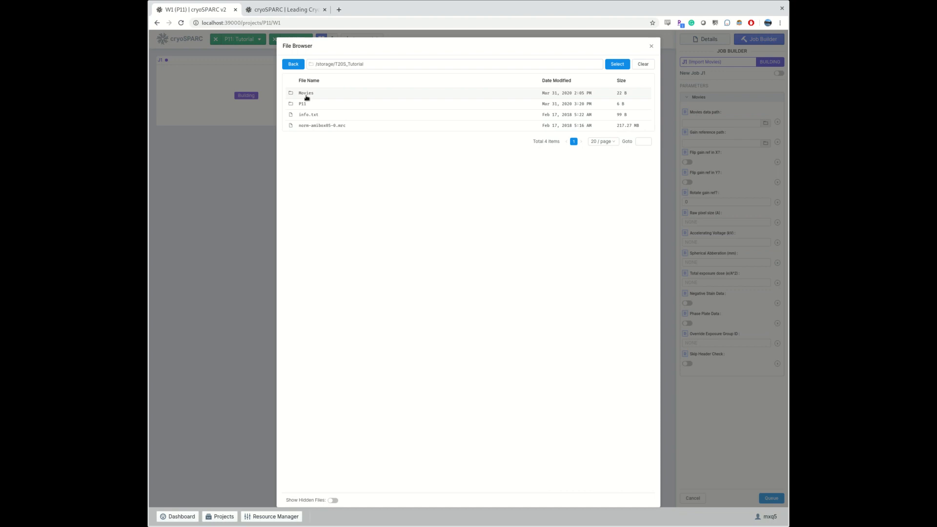
{"action": "left_click", "coordinate": [307, 95]}
{"action": "left_click", "coordinate": [392, 66]}
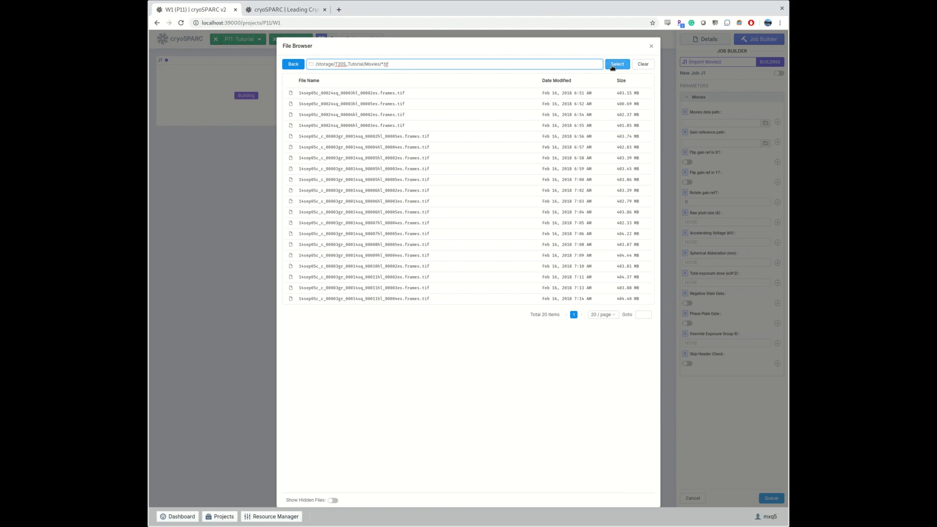
{"action": "left_click", "coordinate": [617, 64]}
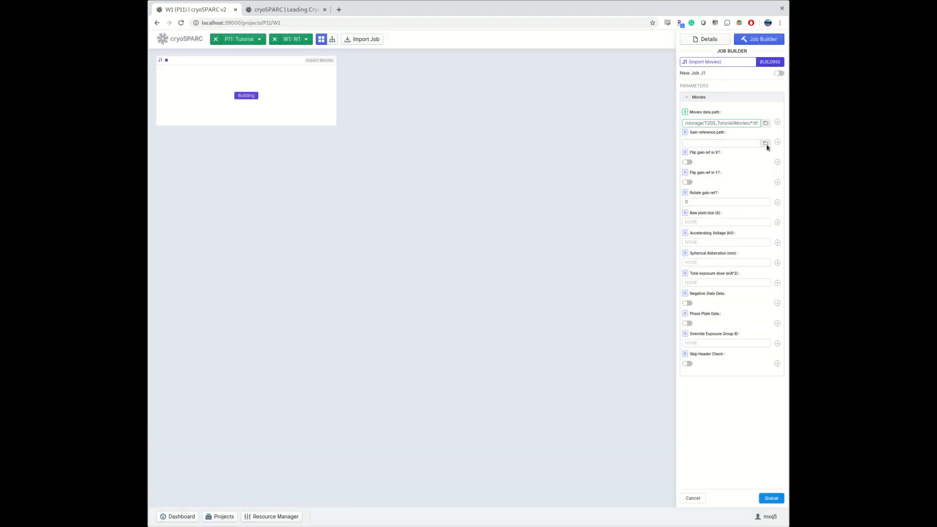
- Set the import job's gain reference path to norm-amibox05-0.mrc in the /storage/T20S_Tutorial folder
{"action": "left_click", "coordinate": [766, 143]}
{"action": "left_click", "coordinate": [293, 64]}
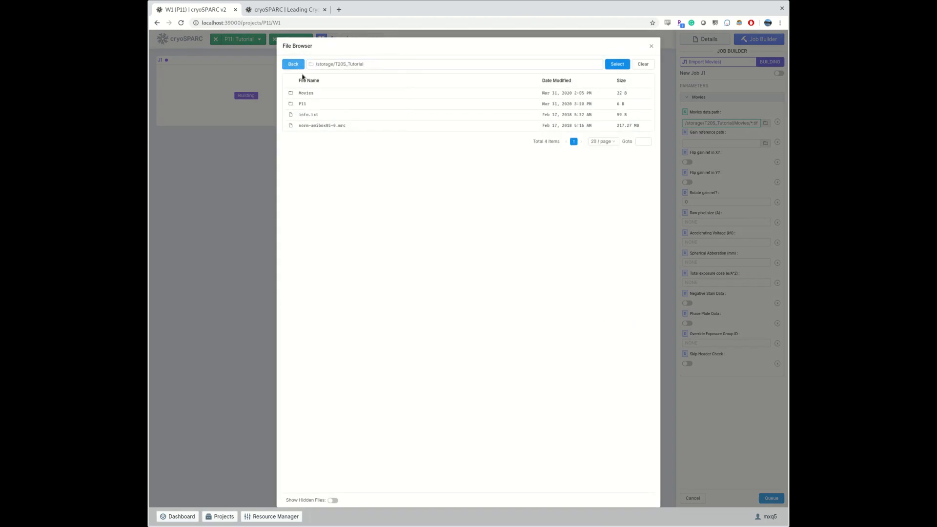
{"action": "left_click", "coordinate": [328, 125]}
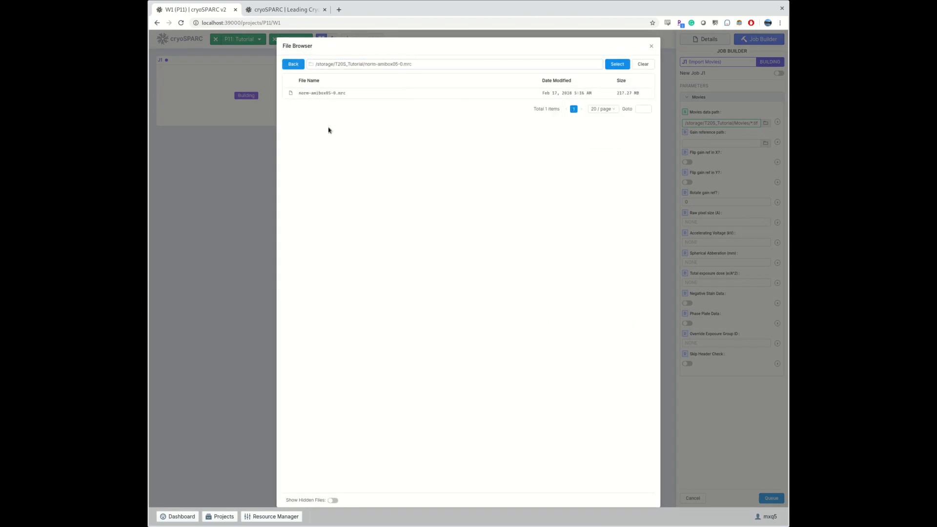
{"action": "left_click", "coordinate": [618, 64]}
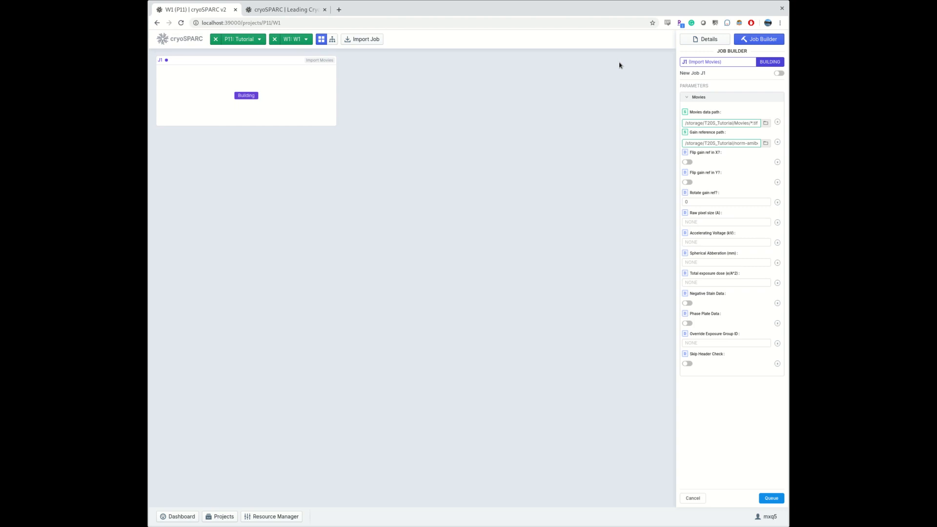
- Set raw pixel size to 0.6575 Å, accelerating voltage to 300 kV, spherical aberration to 2.7 mm and total exposure dose to 53 e/Å^2
{"action": "left_click", "coordinate": [698, 222]}
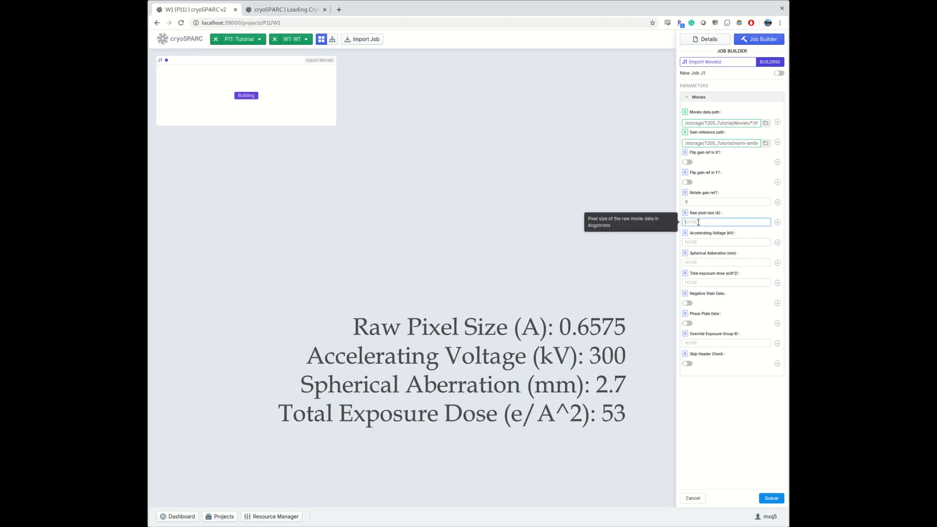
{"action": "type", "text": "0.6575"}
{"action": "left_click", "coordinate": [703, 241]}
{"action": "type", "text": "300"}
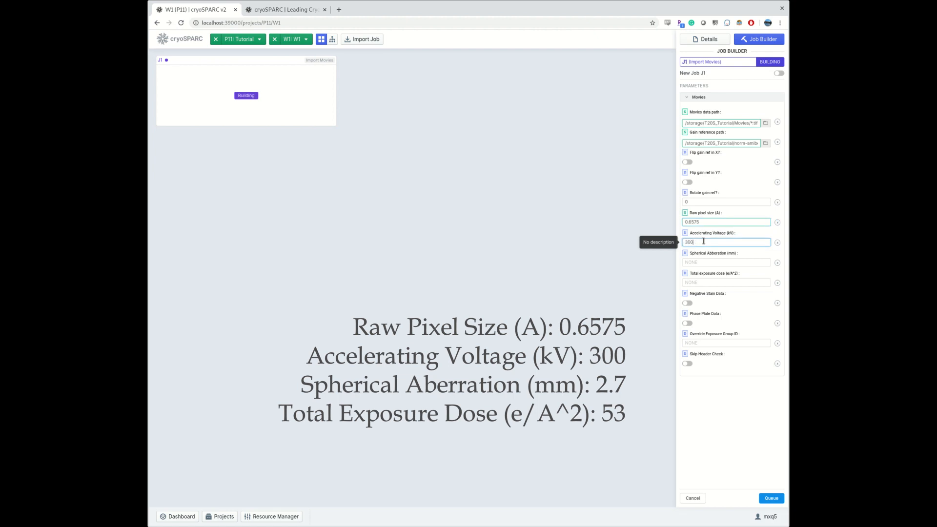
{"action": "left_click", "coordinate": [702, 260]}
{"action": "type", "text": "2.7"}
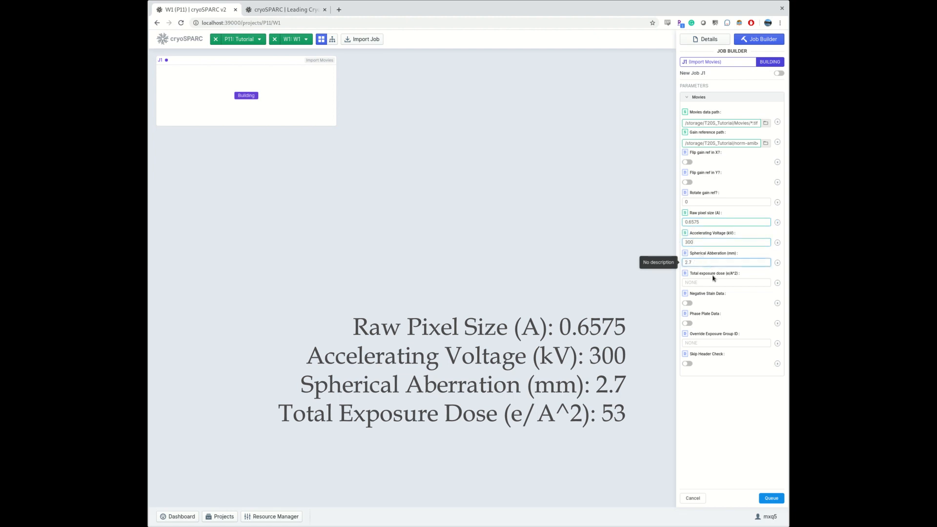
{"action": "left_click", "coordinate": [711, 282]}
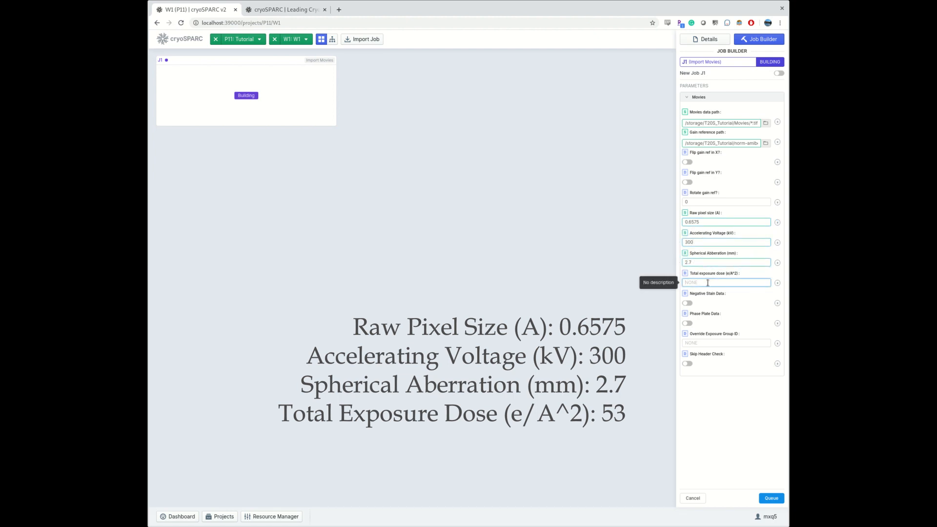
{"action": "type", "text": "53"}
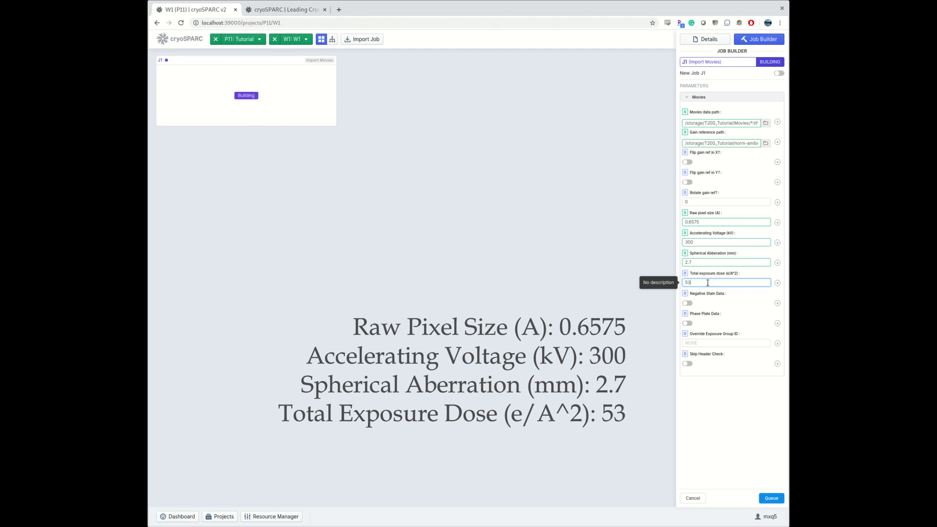
- Queue the Import Movies job on the default lane in the current workspace, and return to the workspace overview
{"action": "left_click", "coordinate": [766, 499]}
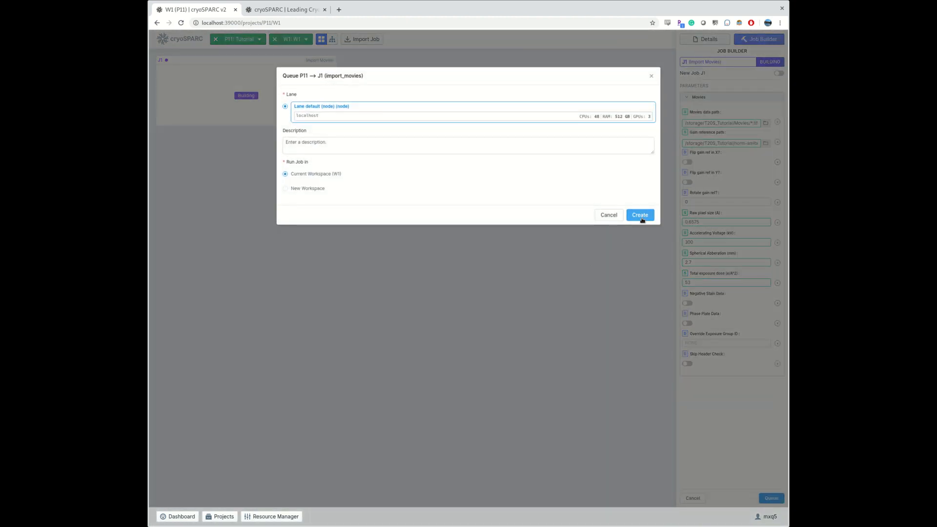
{"action": "left_click", "coordinate": [640, 215]}
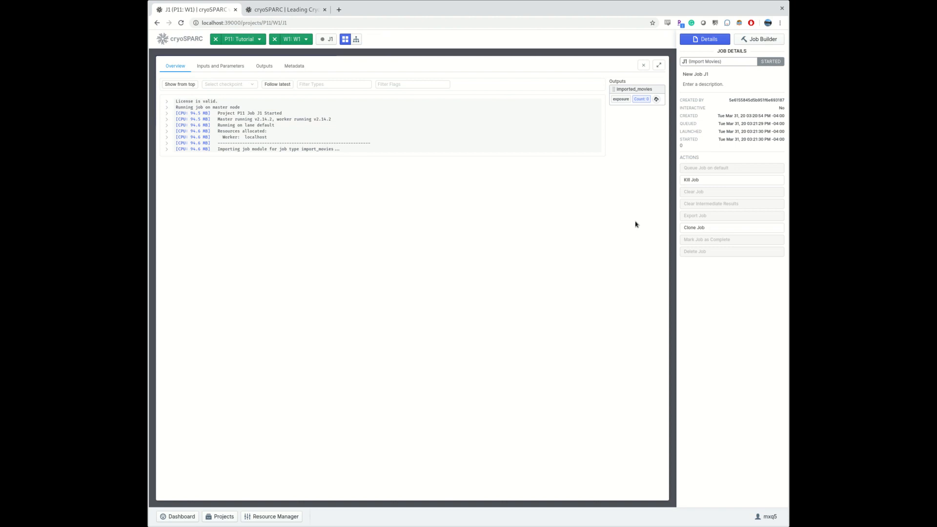
{"action": "left_click", "coordinate": [643, 66]}
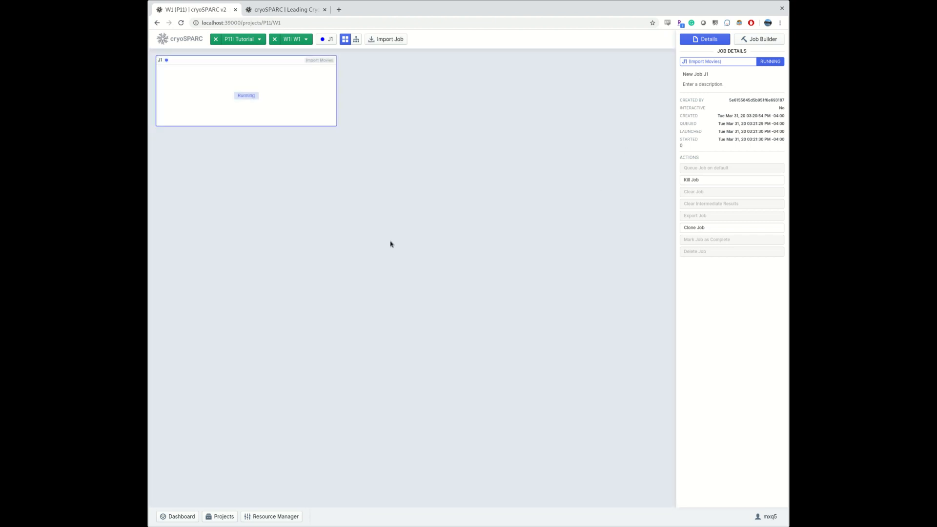
- Create a Patch motion correction (multi) job using the imported_movies output of job J1 as its movies input
{"action": "left_click", "coordinate": [161, 62]}
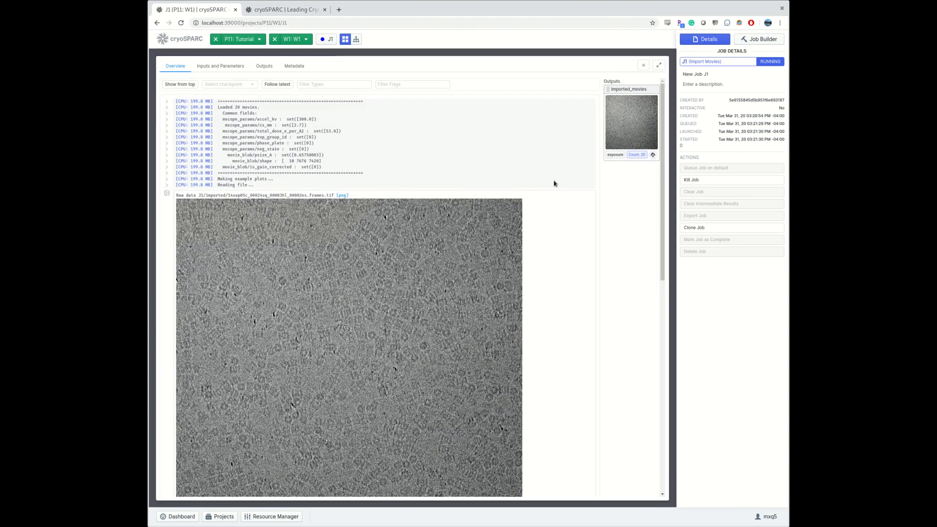
{"action": "scroll", "coordinate": [555, 217], "scroll_direction": "down", "scroll_amount": 2}
{"action": "scroll", "coordinate": [555, 222], "scroll_direction": "down", "scroll_amount": 5}
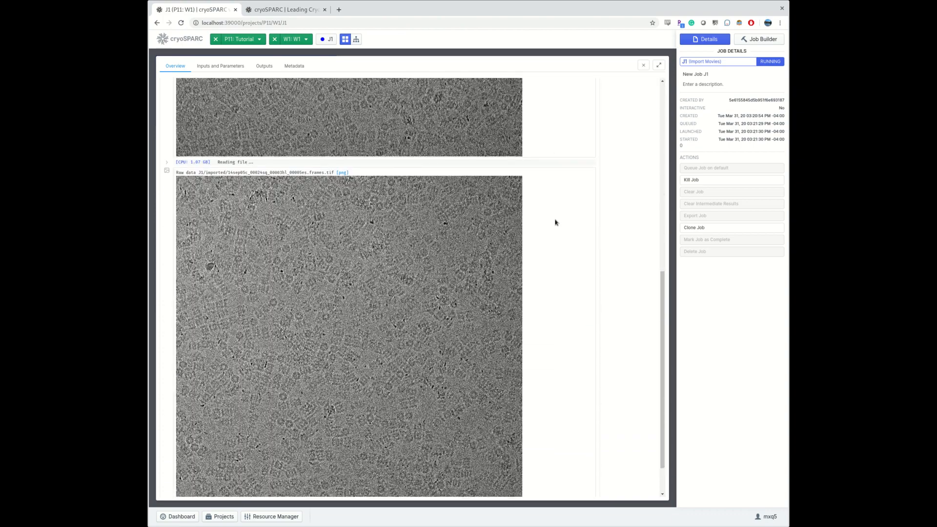
{"action": "scroll", "coordinate": [562, 225], "scroll_direction": "up", "scroll_amount": 8}
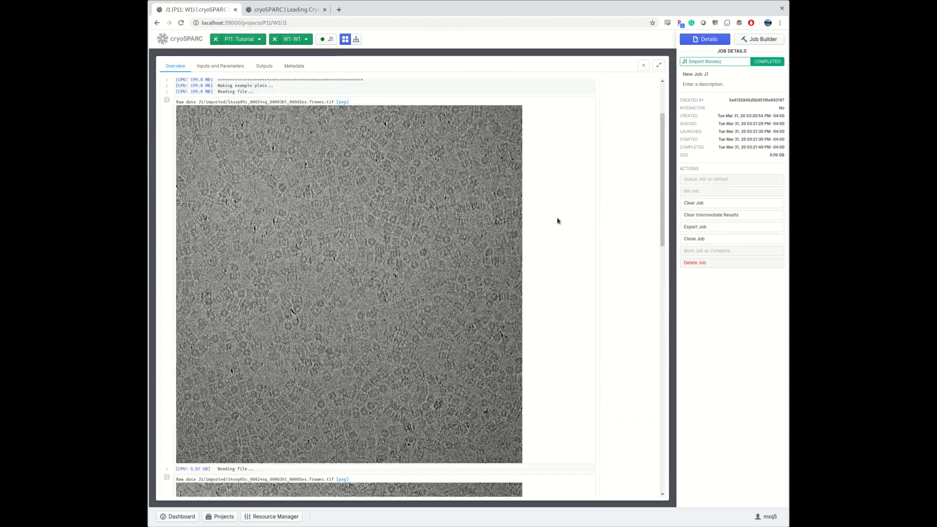
{"action": "left_click", "coordinate": [755, 40]}
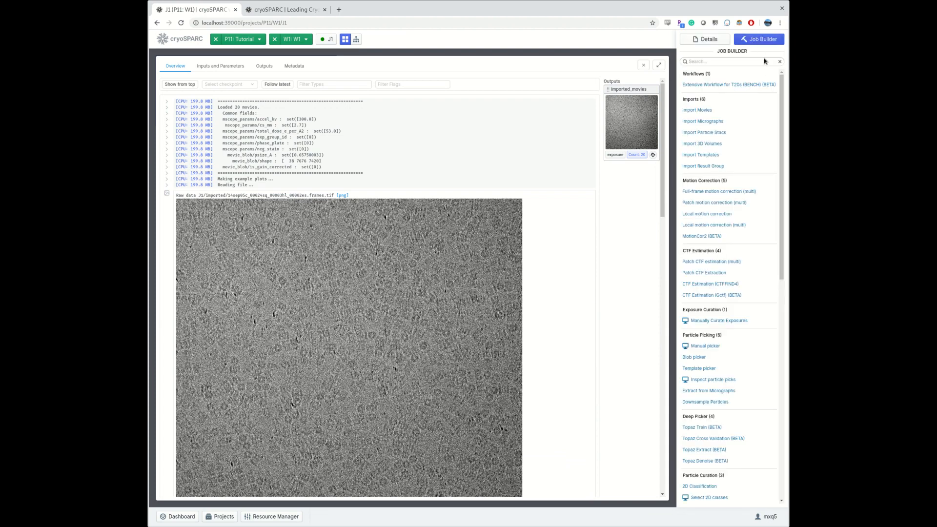
{"action": "left_click", "coordinate": [709, 207]}
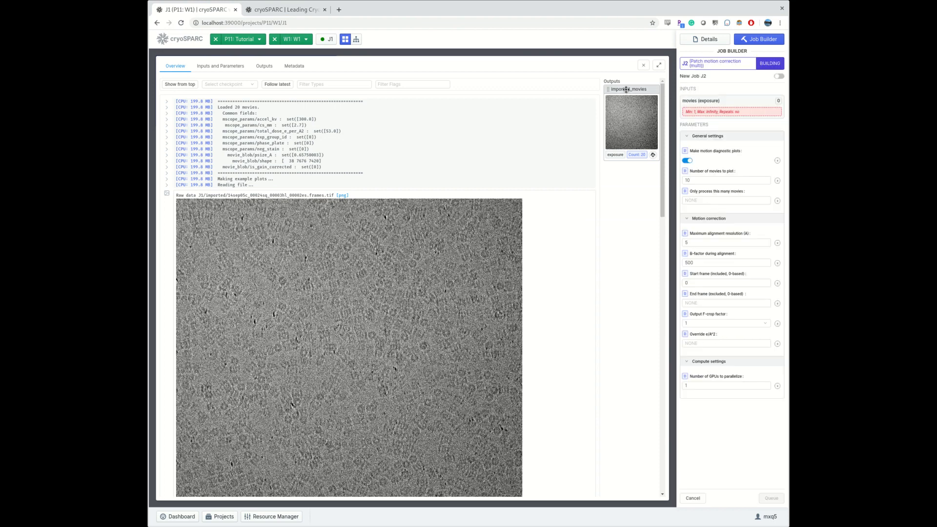
{"action": "left_click_drag", "start_coordinate": [628, 89], "coordinate": [707, 110]}
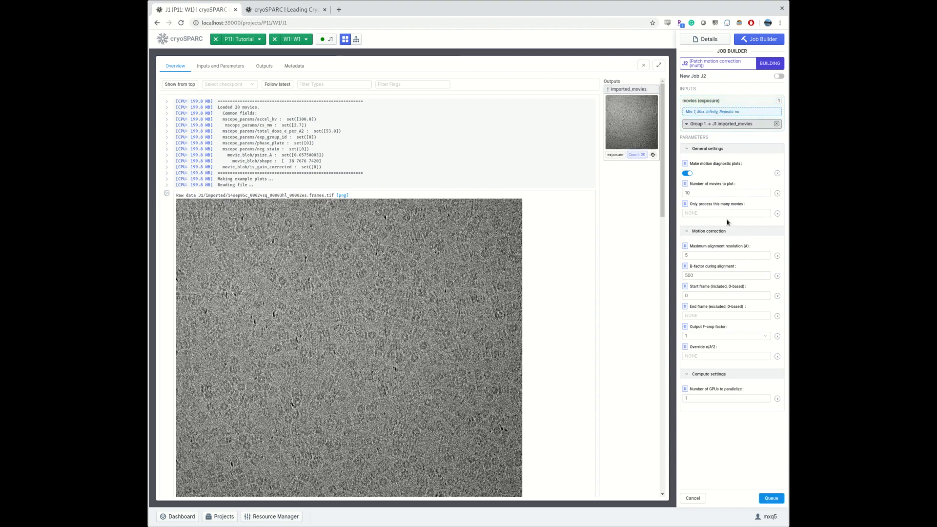
- Set the number of GPUs to parallelize to 2 and queue the patch motion correction job
{"action": "left_click", "coordinate": [724, 397]}
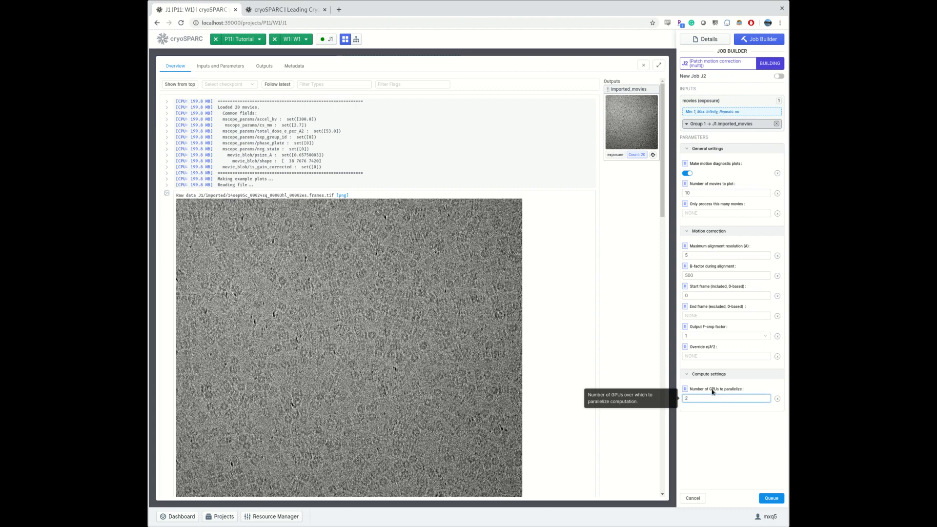
{"action": "left_click", "coordinate": [767, 499]}
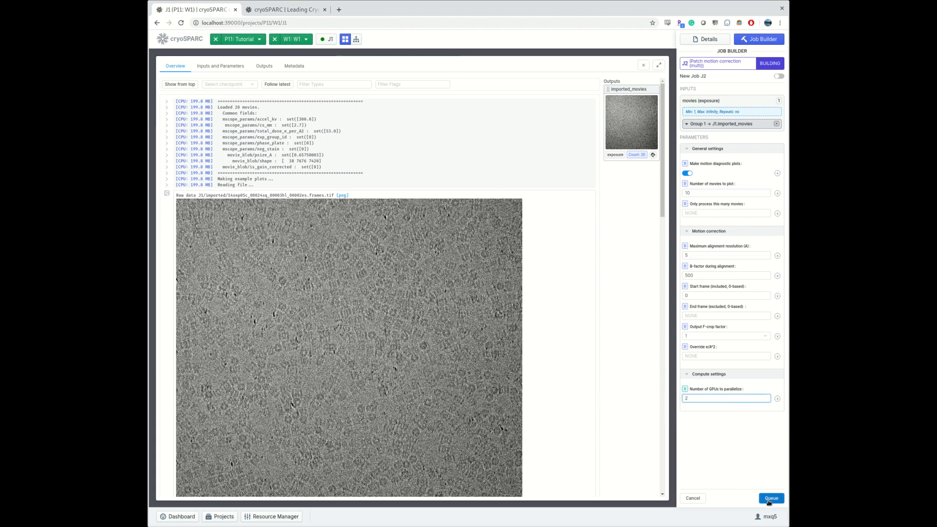
{"action": "left_click", "coordinate": [640, 241]}
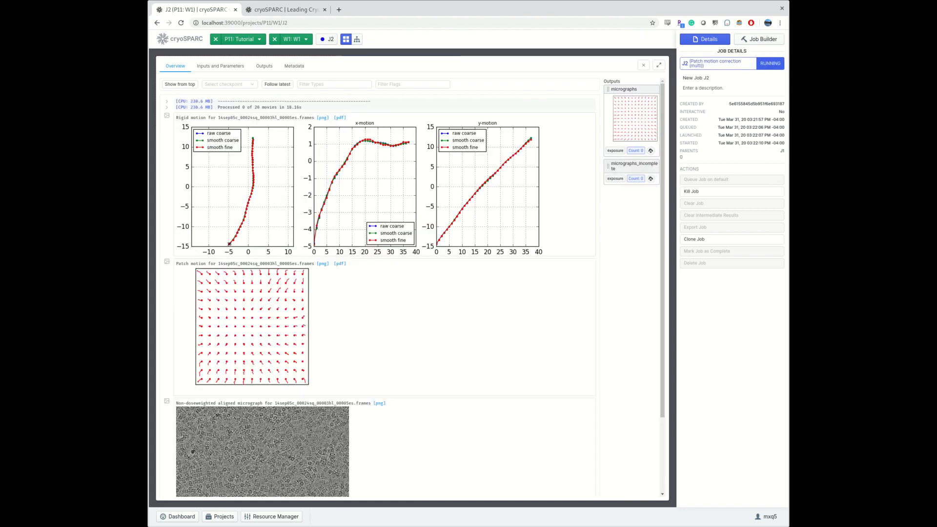
- Look through the patch motion correction job's log and motion plots, and have the log follow the latest output
{"action": "scroll", "coordinate": [418, 328], "scroll_direction": "down", "scroll_amount": 5}
{"action": "scroll", "coordinate": [501, 425], "scroll_direction": "up", "scroll_amount": 10}
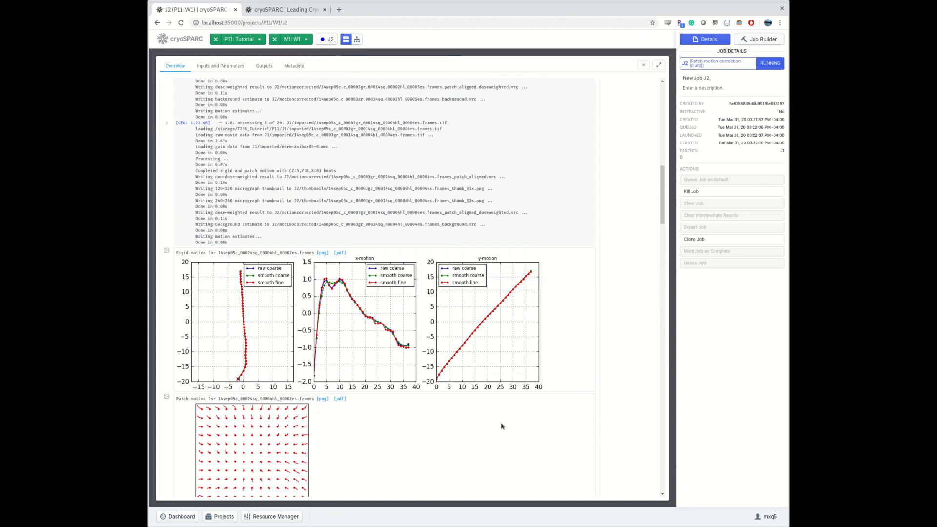
{"action": "left_click", "coordinate": [277, 85]}
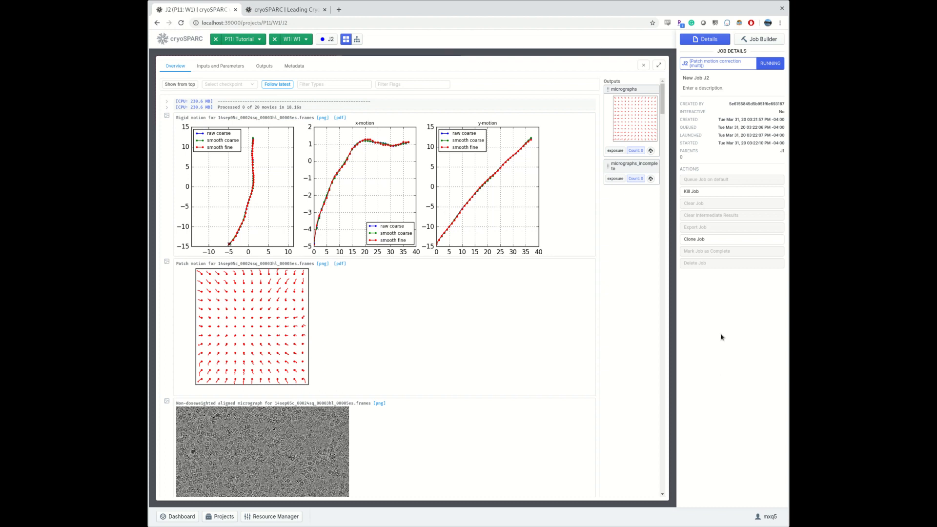
- Create a Patch CTF estimation (multi) job using the micrographs output of job J2 as its exposures input
{"action": "left_click", "coordinate": [763, 39]}
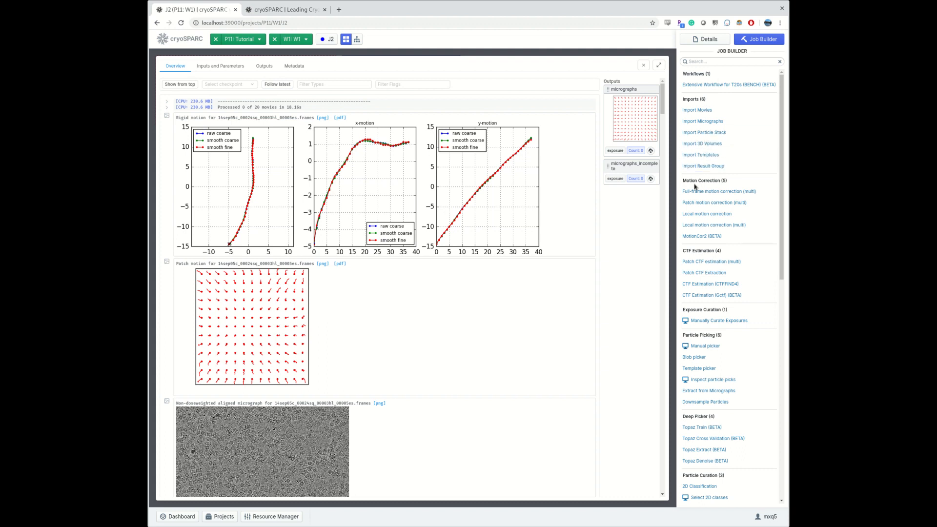
{"action": "left_click", "coordinate": [713, 264]}
{"action": "left_click_drag", "start_coordinate": [628, 90], "coordinate": [710, 109]}
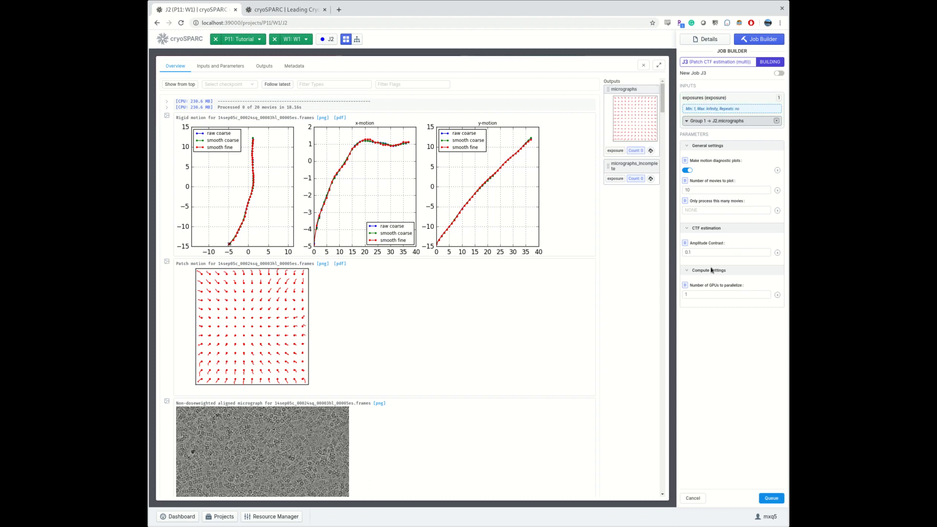
- Set the number of GPUs to parallelize to 2 and queue the patch CTF estimation job on the default lane in the current workspace
{"action": "left_click", "coordinate": [696, 295]}
{"action": "double_click", "coordinate": [695, 296]}
{"action": "left_click", "coordinate": [771, 498]}
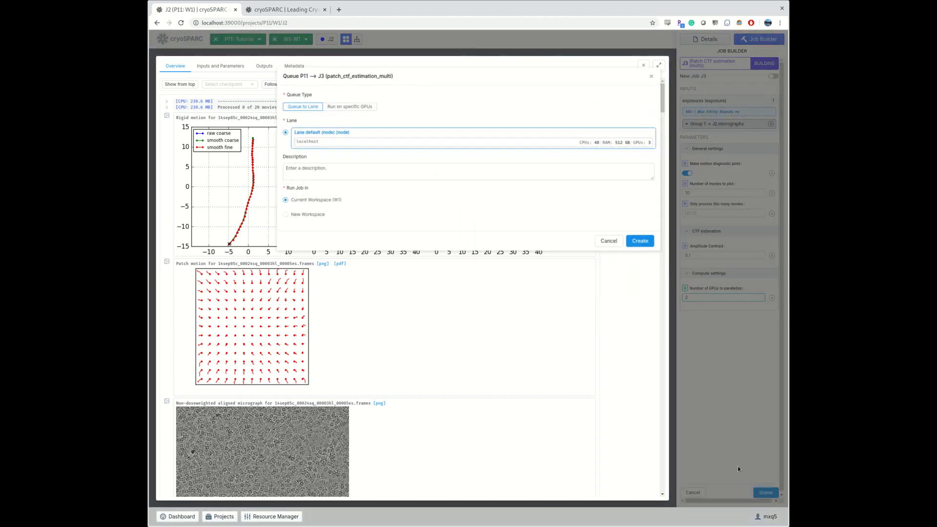
{"action": "left_click", "coordinate": [638, 242]}
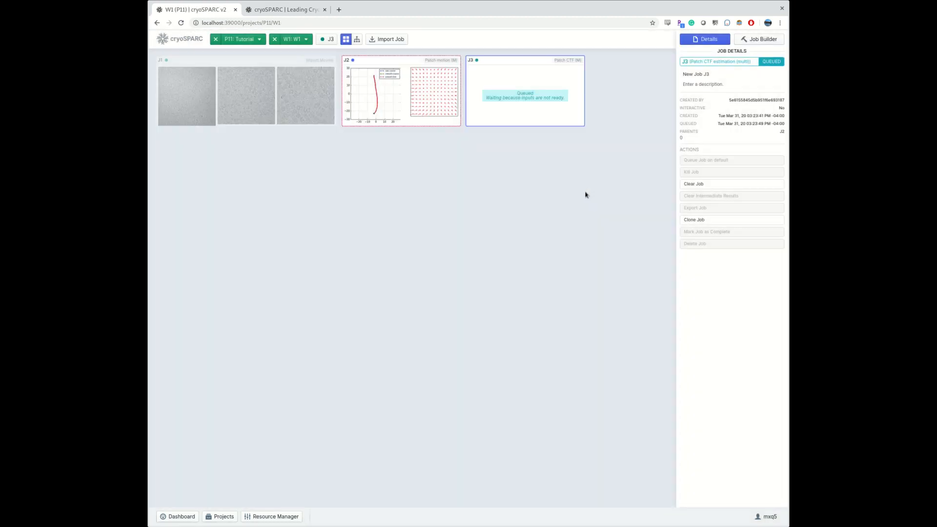
- Check the status of the patch motion correction job in the workspace, and open the log of patch CTF estimation job J3
{"action": "left_click", "coordinate": [383, 187]}
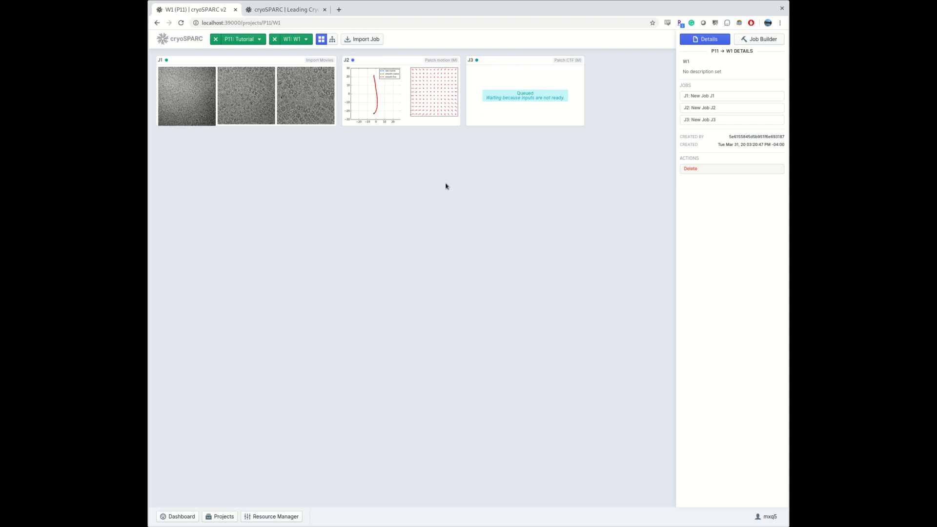
{"action": "left_click", "coordinate": [417, 125]}
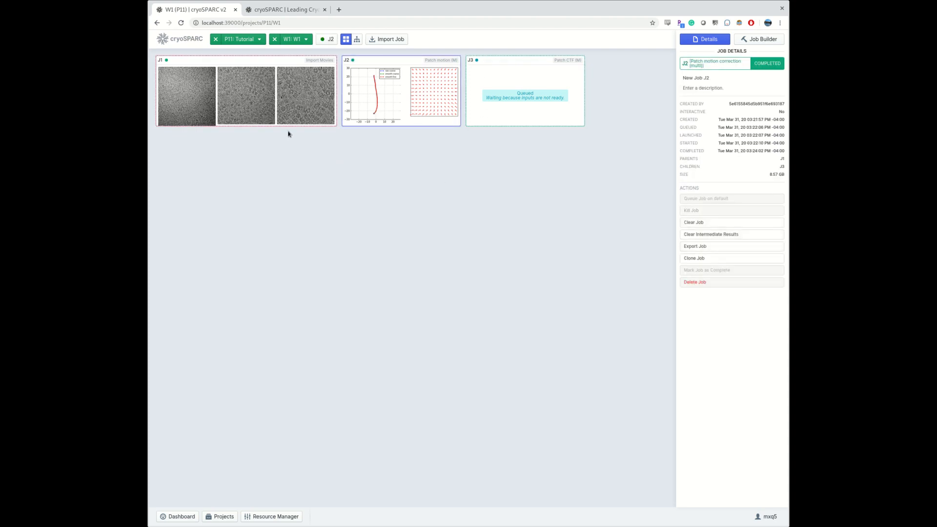
{"action": "left_click", "coordinate": [523, 144]}
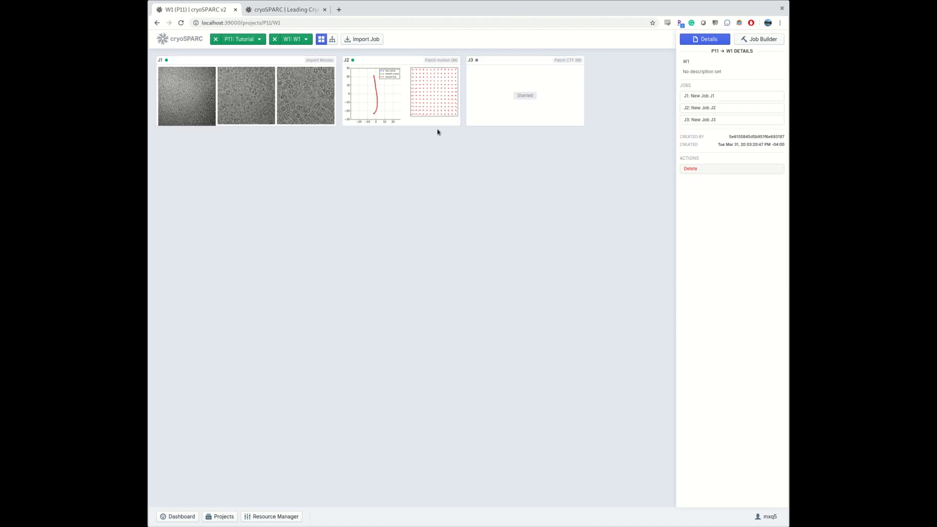
{"action": "left_click", "coordinate": [518, 116]}
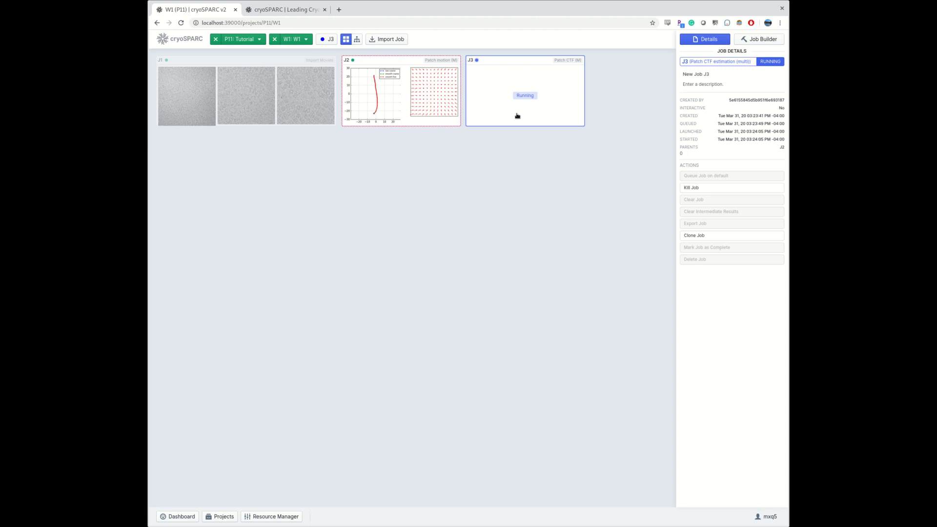
{"action": "left_click", "coordinate": [517, 115]}
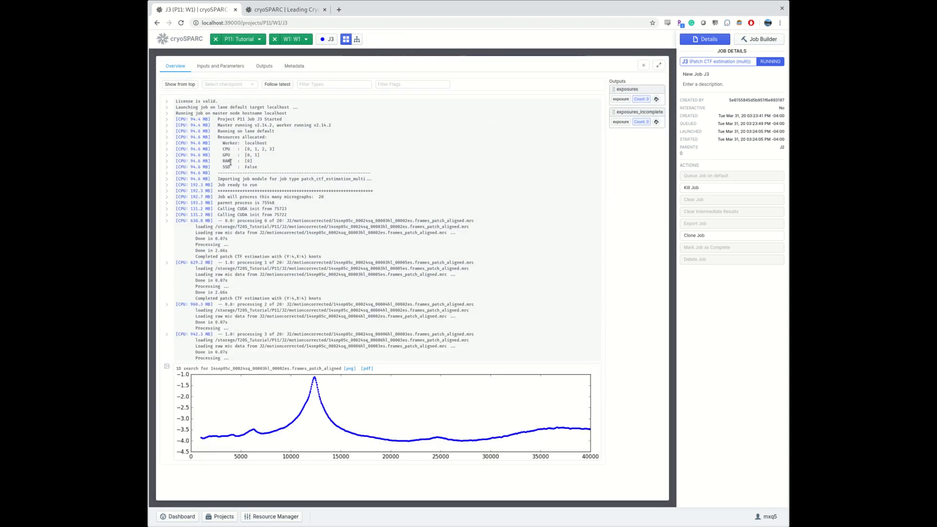
- Create a Manual picker job using the exposures output of job J3 as its micrographs input, and queue it
{"action": "left_click", "coordinate": [761, 39]}
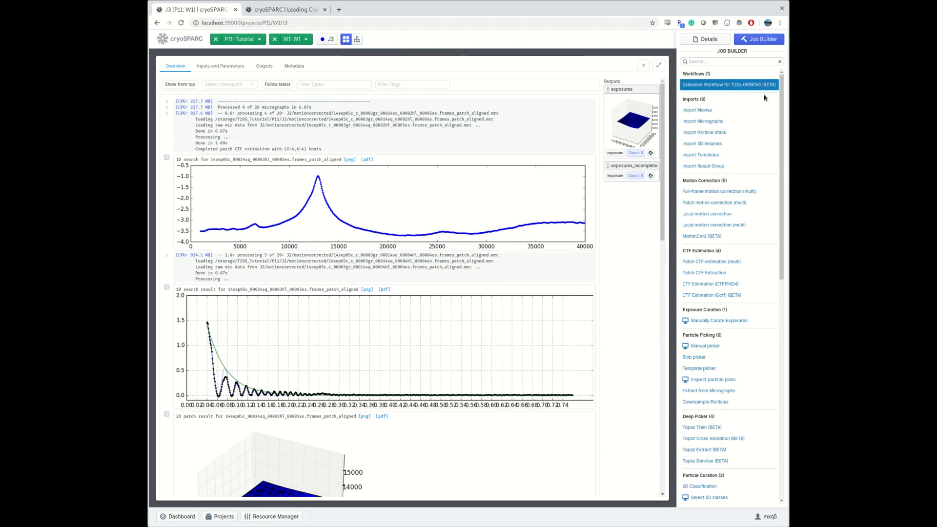
{"action": "left_click", "coordinate": [710, 347]}
{"action": "left_click_drag", "start_coordinate": [634, 89], "coordinate": [716, 106]}
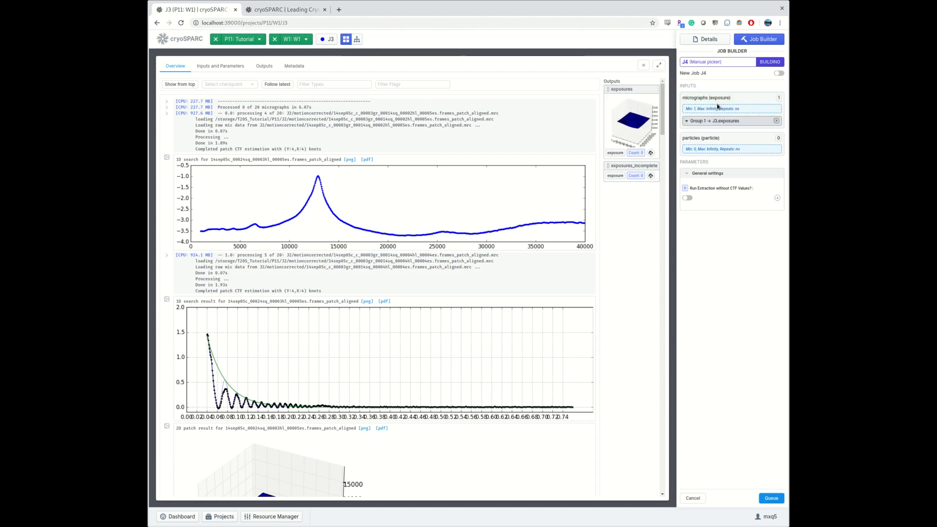
{"action": "left_click", "coordinate": [770, 499]}
{"action": "left_click", "coordinate": [640, 215]}
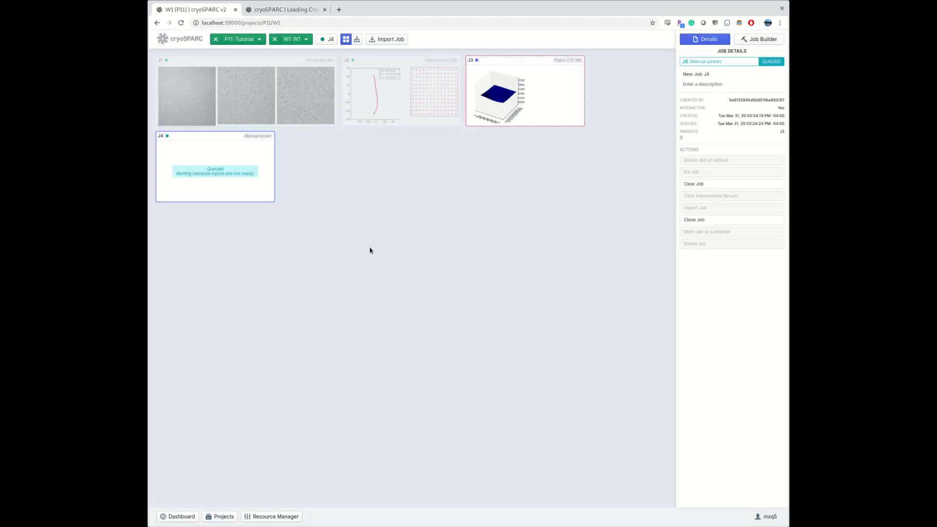
- Check the progress of patch CTF estimation job J3 in its log and return to the workspace overview
{"action": "left_click", "coordinate": [370, 249]}
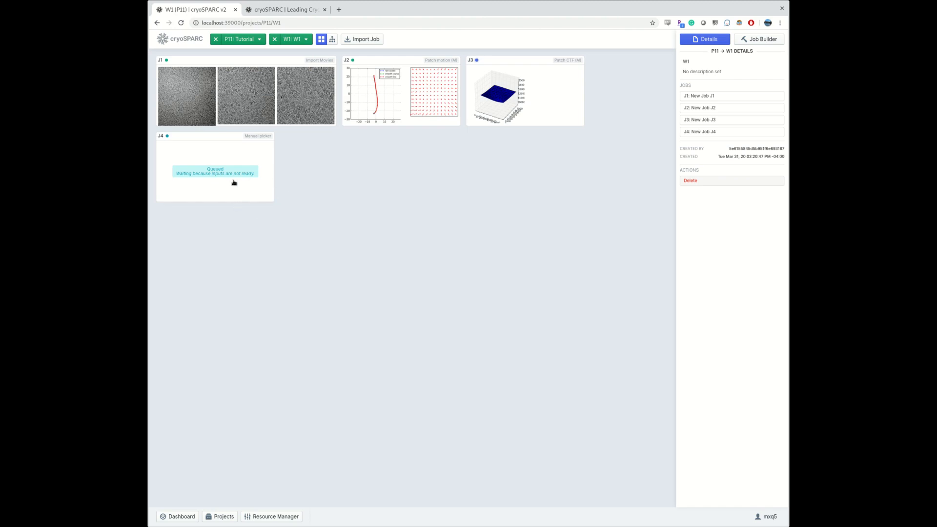
{"action": "left_click", "coordinate": [509, 112]}
{"action": "left_click", "coordinate": [511, 175]}
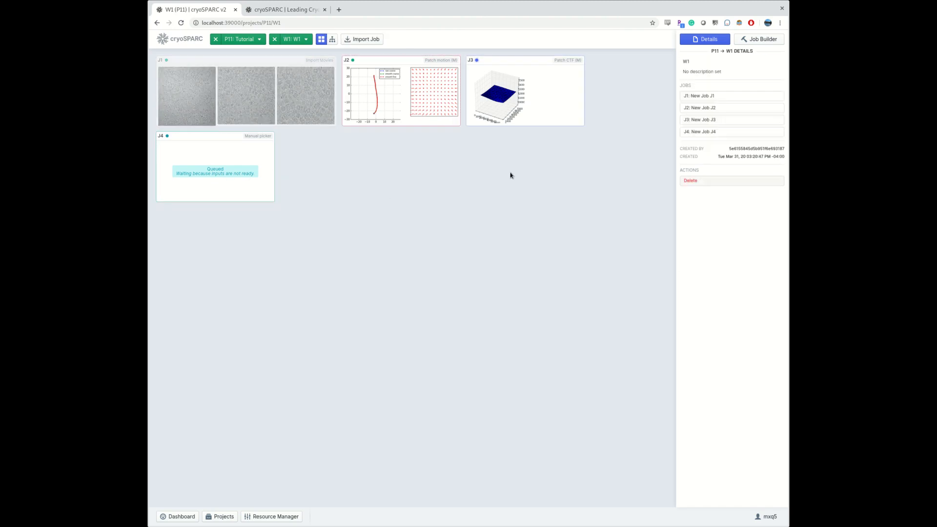
{"action": "double_click", "coordinate": [522, 102]}
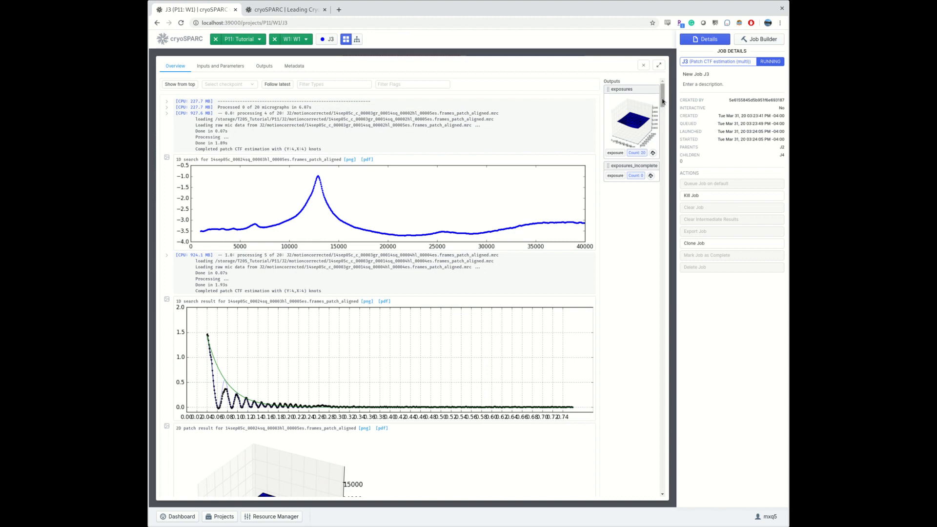
{"action": "key", "text": "Escape"}
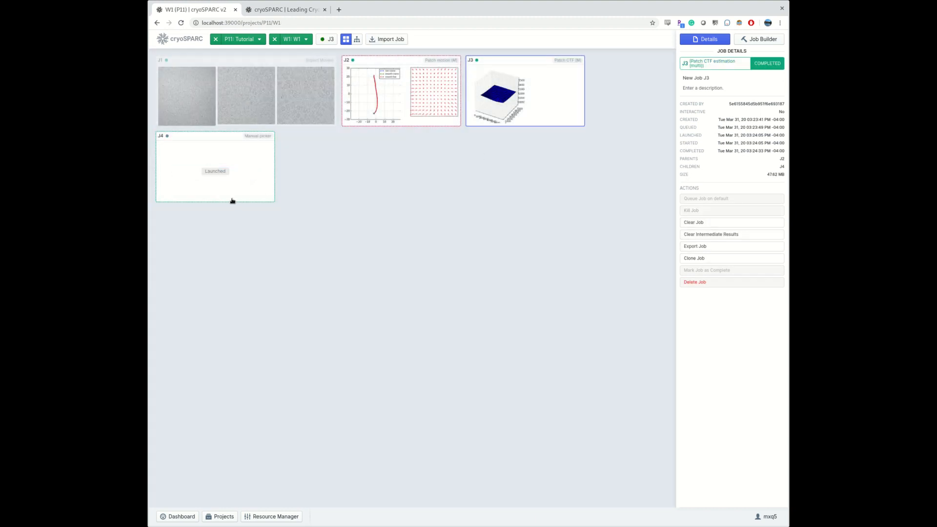
- Open the interactive picking view of manual picker job J4 and set the box size to 384 px
{"action": "double_click", "coordinate": [232, 201]}
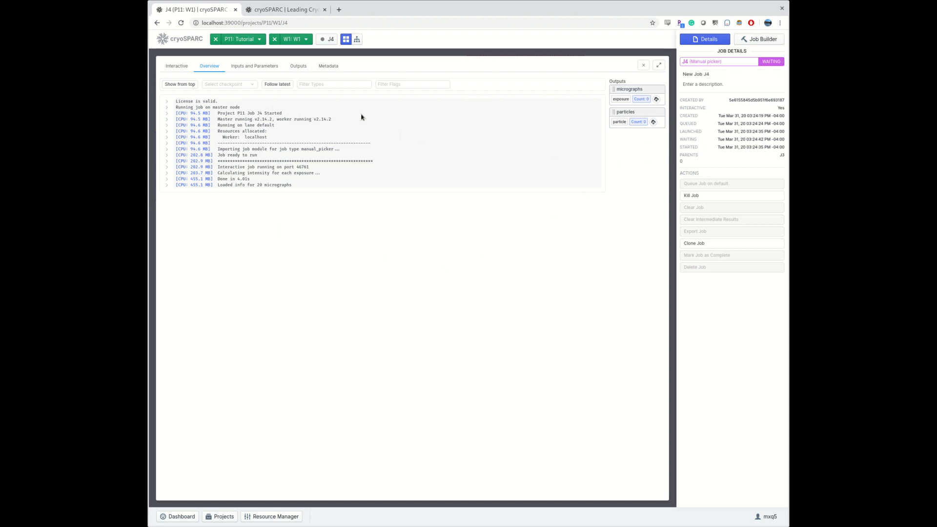
{"action": "left_click", "coordinate": [176, 67]}
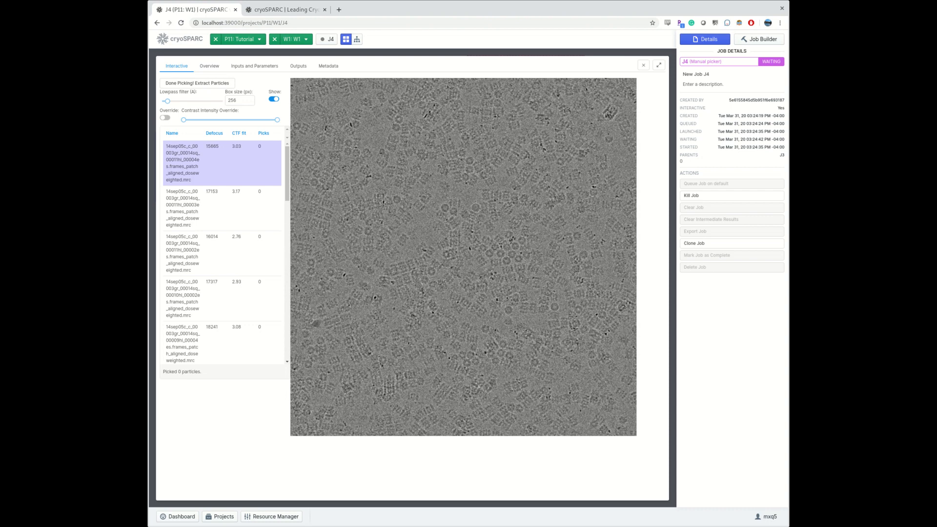
{"action": "double_click", "coordinate": [233, 101]}
{"action": "type", "text": "384"}
- Raise the lowpass filter slightly, enable the contrast intensity override, and narrow its range so the particles stand out in the micrograph
{"action": "left_click_drag", "start_coordinate": [167, 101], "coordinate": [206, 120]}
{"action": "left_click", "coordinate": [165, 118]}
{"action": "mouse_move", "coordinate": [183, 120]}
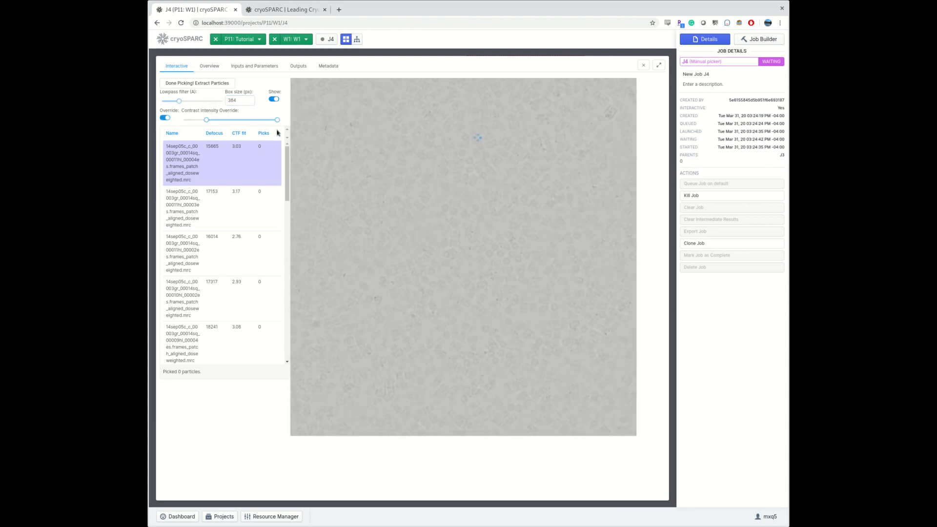
{"action": "left_click_drag", "start_coordinate": [277, 120], "coordinate": [215, 120]}
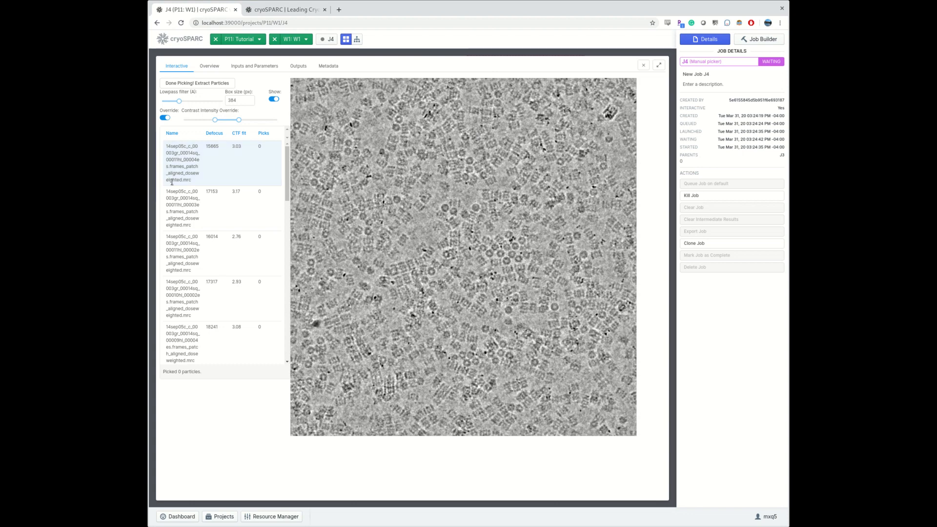
- Select the first micrograph in the list and pick about 30 well-separated particles across it
{"action": "left_click", "coordinate": [227, 172]}
{"action": "left_click", "coordinate": [349, 151]}
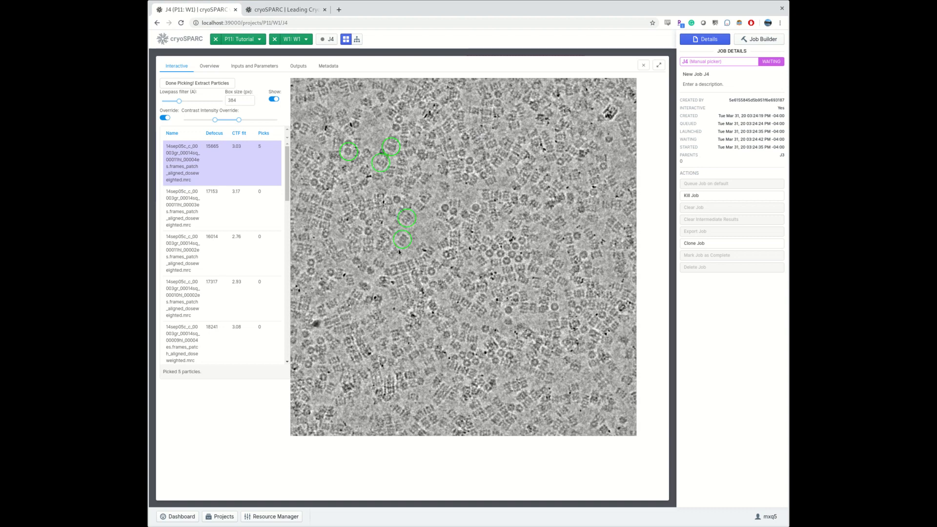
{"action": "left_click", "coordinate": [476, 208]}
{"action": "left_click", "coordinate": [465, 177]}
{"action": "left_click", "coordinate": [466, 138]}
- Select the second micrograph in the list and pick about 20 particles on it
{"action": "left_click", "coordinate": [222, 209]}
{"action": "left_click", "coordinate": [371, 133]}
{"action": "left_click", "coordinate": [383, 140]}
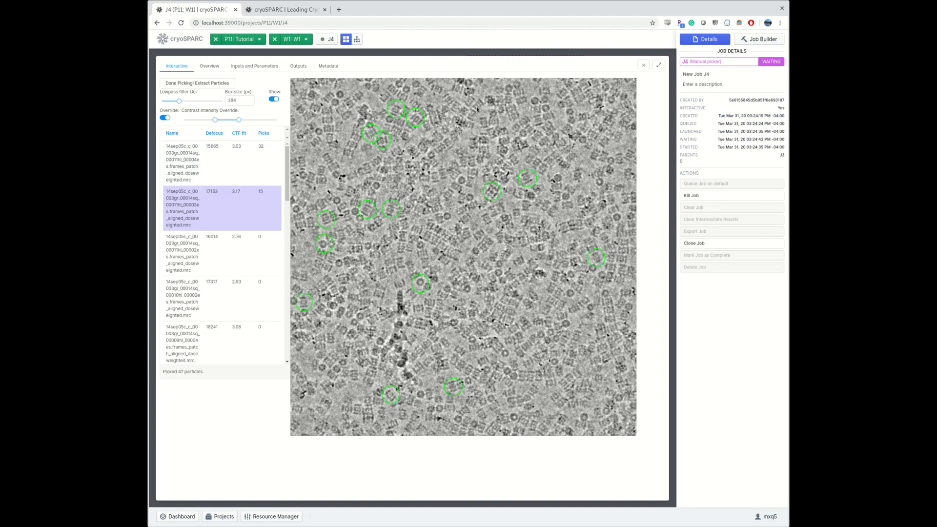
{"action": "left_click", "coordinate": [526, 398]}
- Select the third micrograph in the list and pick about 40 particles across it
{"action": "left_click", "coordinate": [264, 240]}
{"action": "left_click", "coordinate": [424, 145]}
{"action": "left_click", "coordinate": [419, 163]}
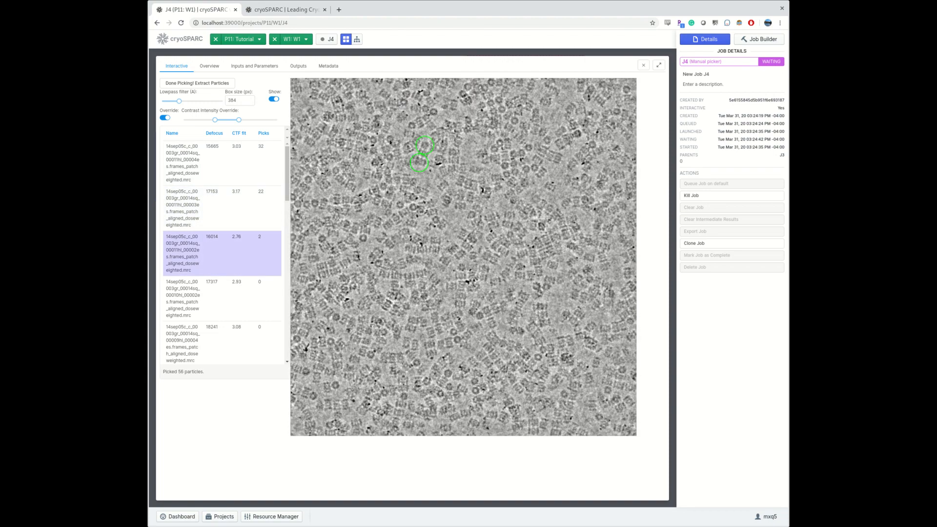
{"action": "left_click_drag", "start_coordinate": [429, 114], "coordinate": [435, 114]}
{"action": "left_click", "coordinate": [417, 99]}
{"action": "left_click", "coordinate": [495, 259]}
{"action": "left_click", "coordinate": [497, 179]}
{"action": "left_click", "coordinate": [528, 147]}
{"action": "left_click", "coordinate": [316, 205]}
- Pick about 20 particles on the fourth micrograph in the list, and finish picking by extracting all the picked particles
{"action": "left_click", "coordinate": [244, 296]}
{"action": "left_click", "coordinate": [413, 252]}
{"action": "left_click", "coordinate": [352, 332]}
{"action": "left_click", "coordinate": [414, 296]}
{"action": "left_click", "coordinate": [490, 286]}
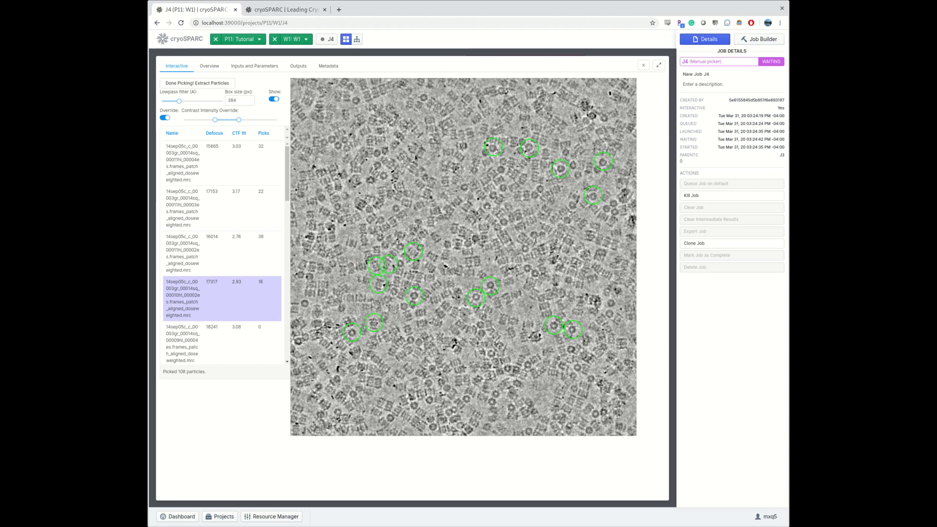
{"action": "left_click", "coordinate": [378, 152]}
{"action": "left_click", "coordinate": [337, 147]}
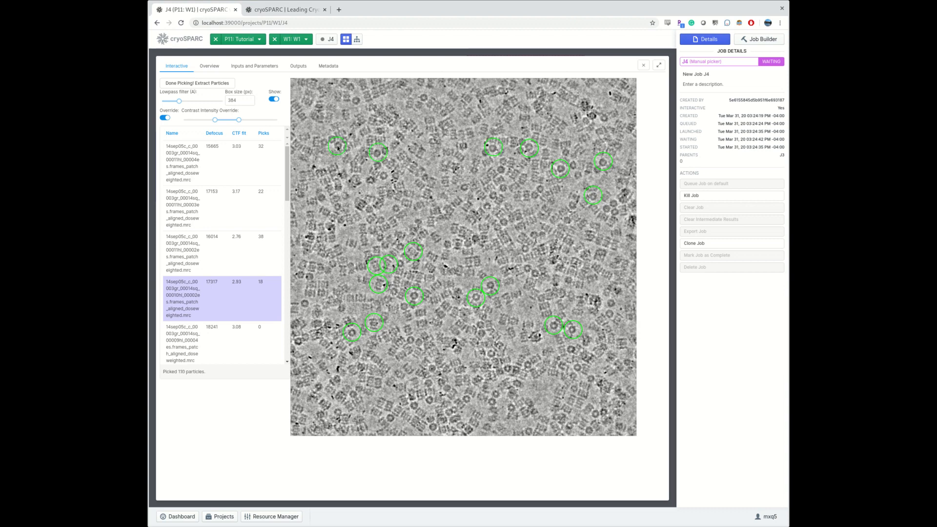
{"action": "left_click", "coordinate": [411, 103]}
{"action": "left_click", "coordinate": [178, 83]}
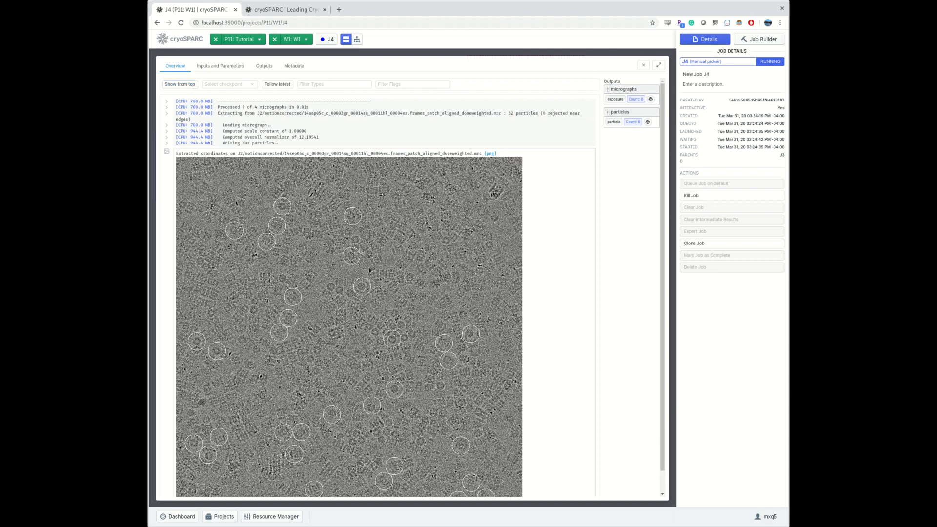
- Create a 2D Classification job using the particles output of job J4 as its particles input
{"action": "left_click", "coordinate": [751, 43]}
{"action": "scroll", "coordinate": [745, 336], "scroll_direction": "down", "scroll_amount": 1}
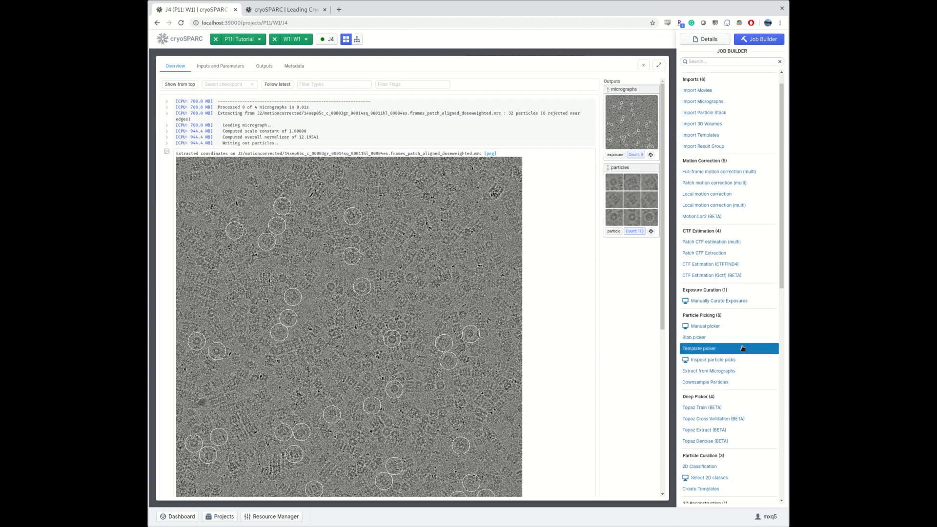
{"action": "left_click", "coordinate": [701, 469]}
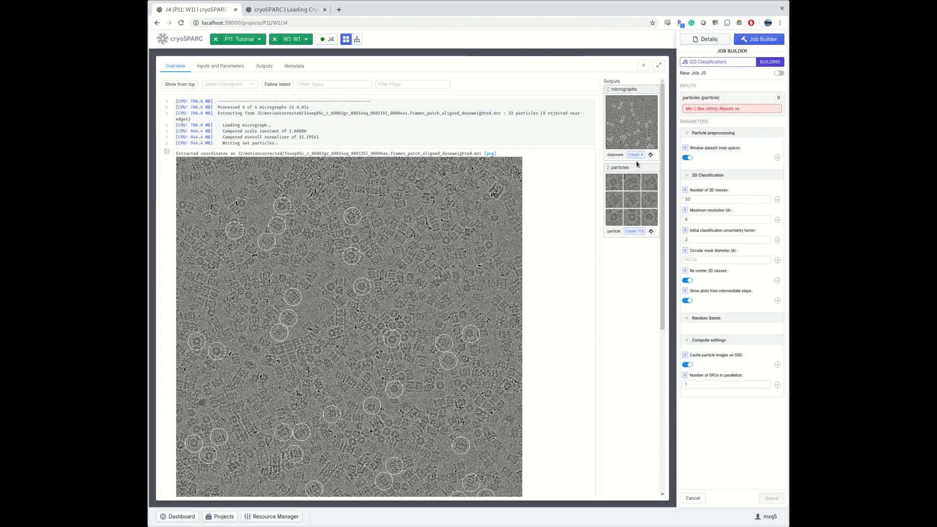
{"action": "left_click_drag", "start_coordinate": [630, 168], "coordinate": [720, 116]}
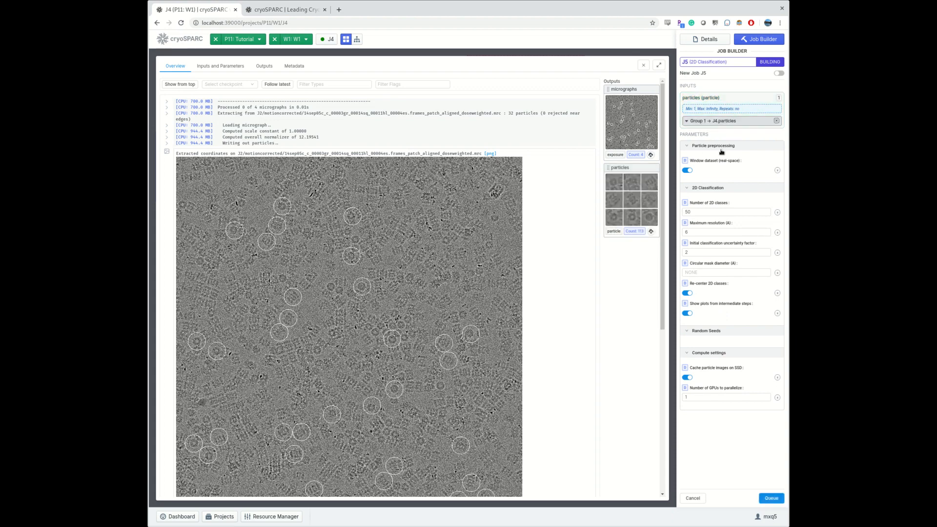
- Set the number of 2D classes to 10 and the GPUs to parallelize to 2, and queue the 2D classification job on the default lane
{"action": "double_click", "coordinate": [698, 214]}
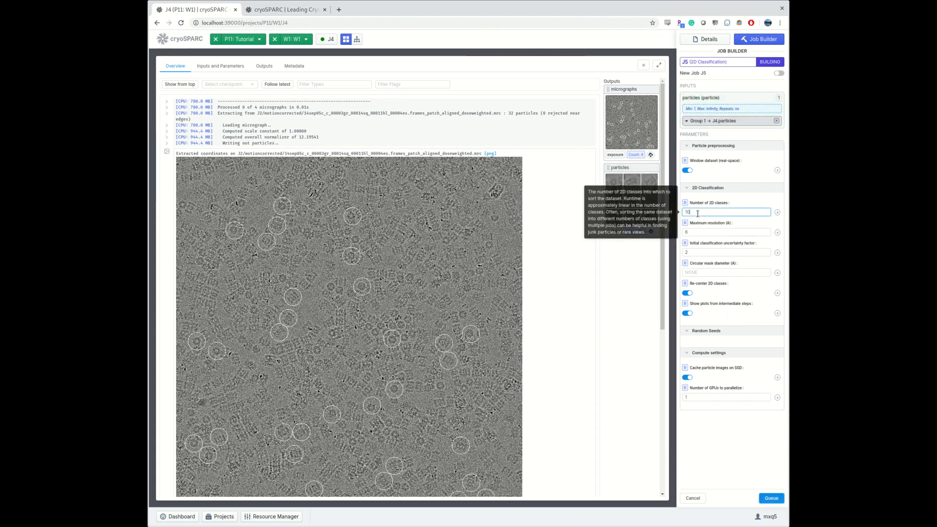
{"action": "double_click", "coordinate": [700, 398]}
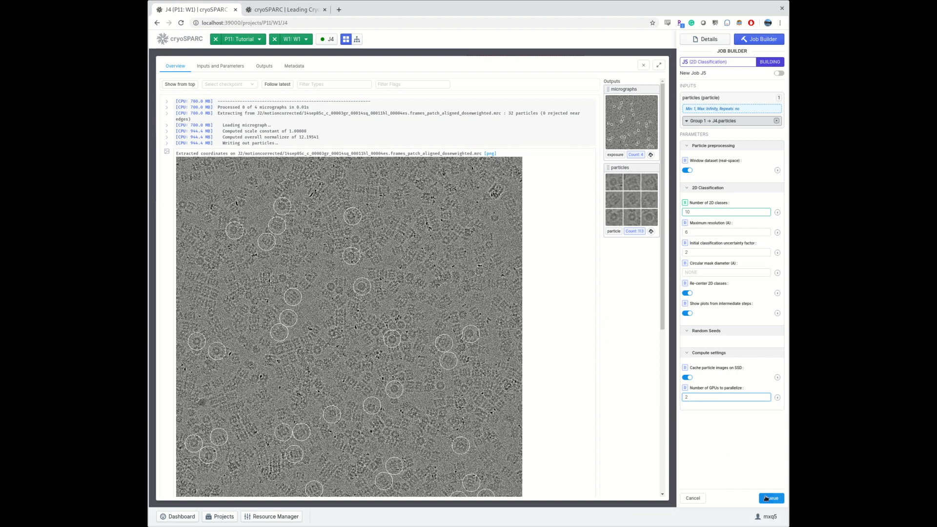
{"action": "left_click", "coordinate": [771, 498]}
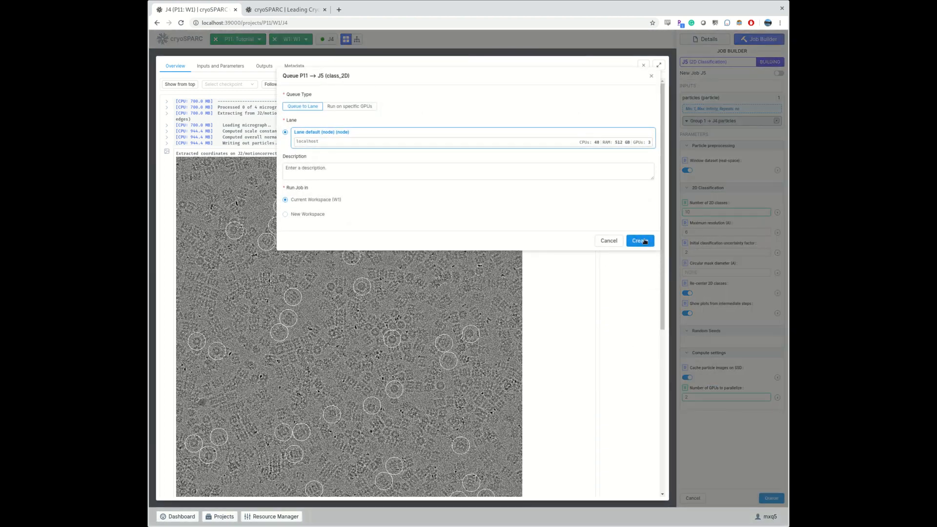
{"action": "left_click", "coordinate": [645, 241]}
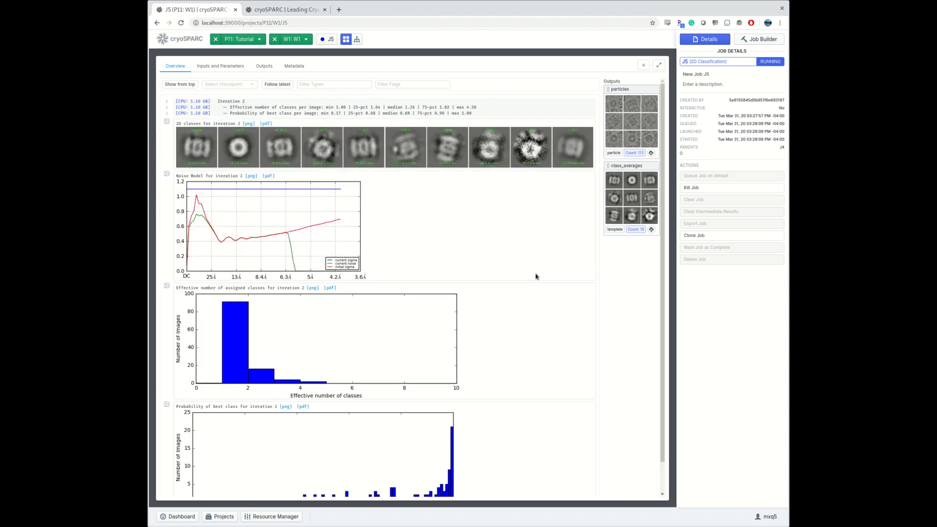
- Create a Select 2D classes job with job J5's particles and class_averages as inputs, and queue it on the default lane
{"action": "left_click", "coordinate": [760, 41]}
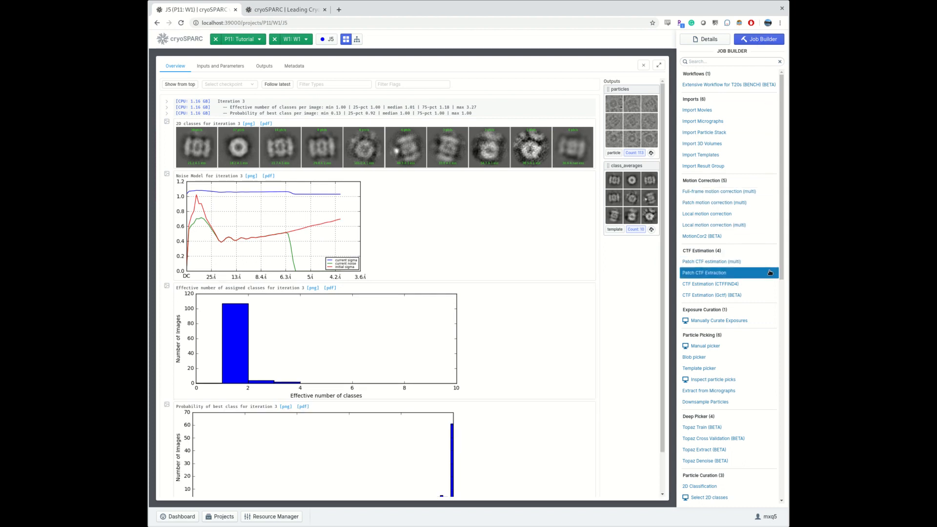
{"action": "scroll", "coordinate": [764, 322], "scroll_direction": "down", "scroll_amount": 3}
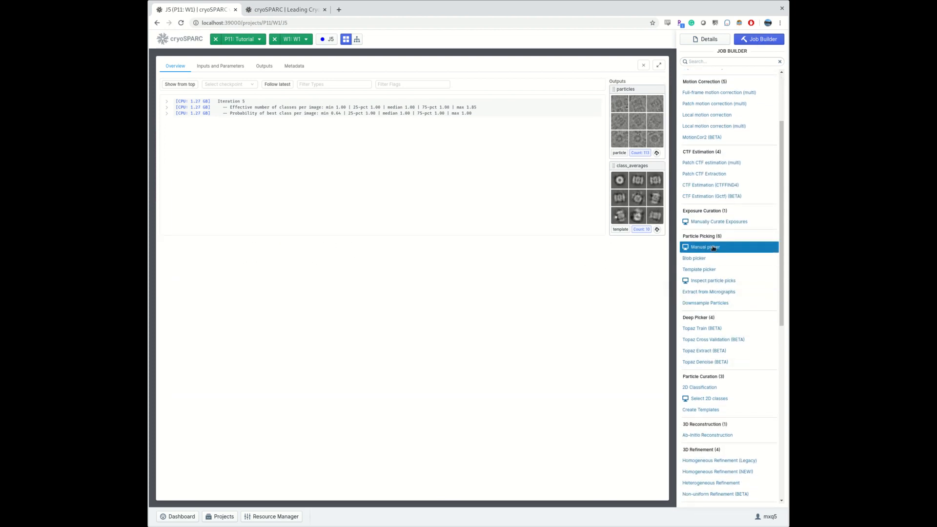
{"action": "scroll", "coordinate": [713, 293], "scroll_direction": "down", "scroll_amount": 1}
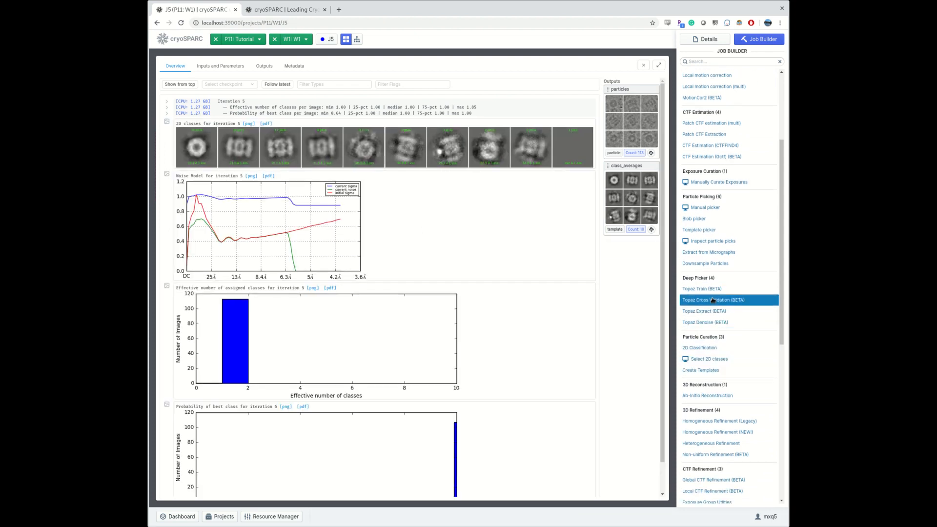
{"action": "scroll", "coordinate": [713, 300], "scroll_direction": "down", "scroll_amount": 1}
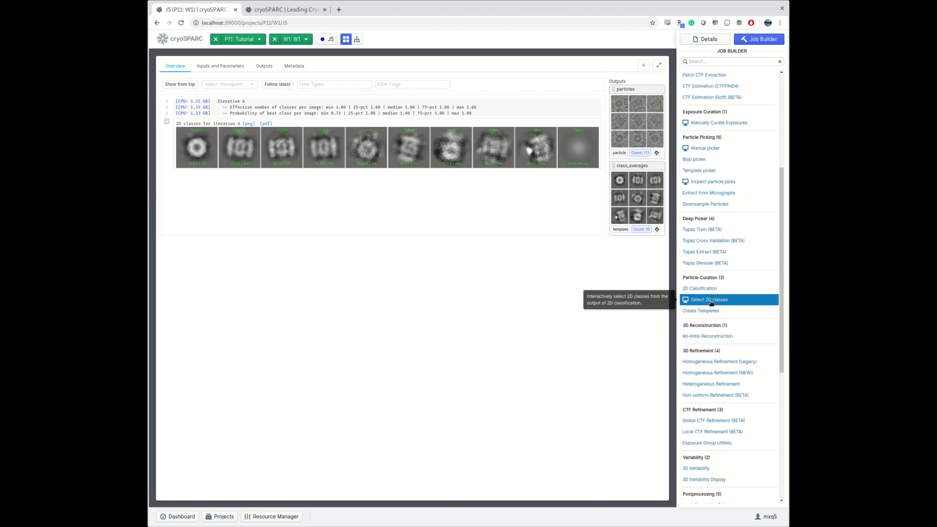
{"action": "left_click", "coordinate": [711, 301]}
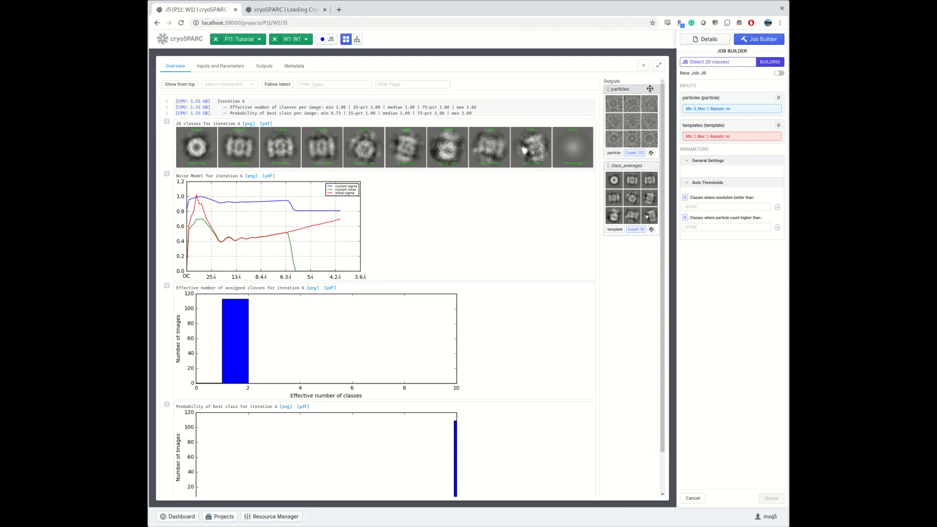
{"action": "left_click_drag", "start_coordinate": [649, 88], "coordinate": [723, 108]}
{"action": "left_click_drag", "start_coordinate": [635, 166], "coordinate": [718, 148]}
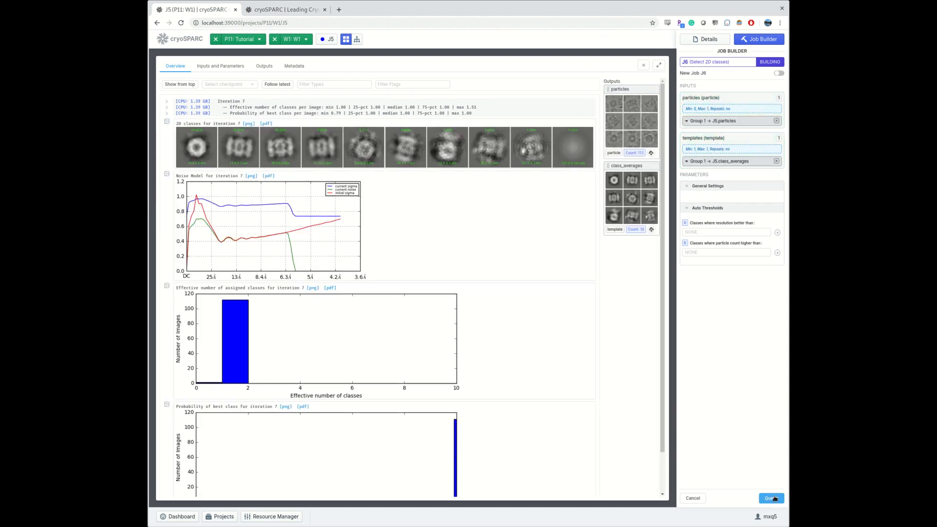
{"action": "left_click", "coordinate": [775, 498]}
{"action": "left_click", "coordinate": [638, 215]}
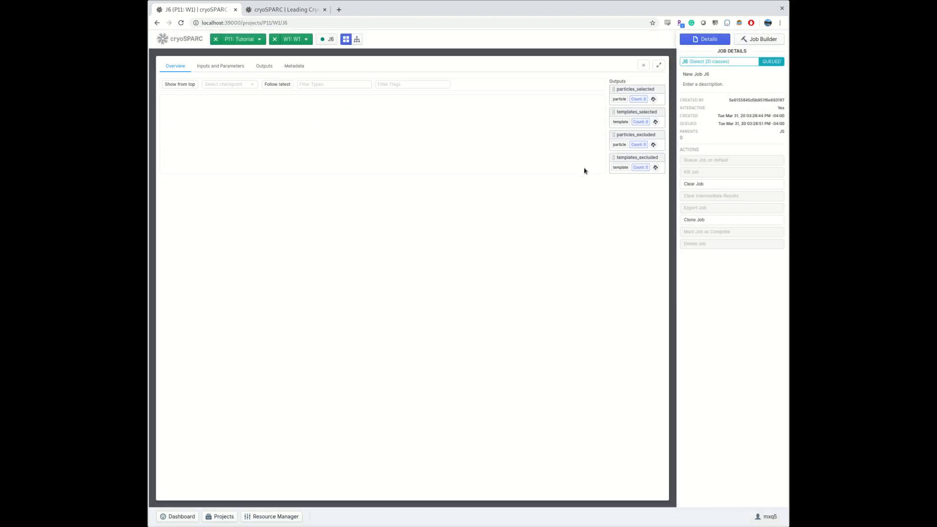
- Open the 2D classification job J5 and monitor its class averages until the run completes
{"action": "key", "text": "space"}
{"action": "left_click", "coordinate": [403, 185]}
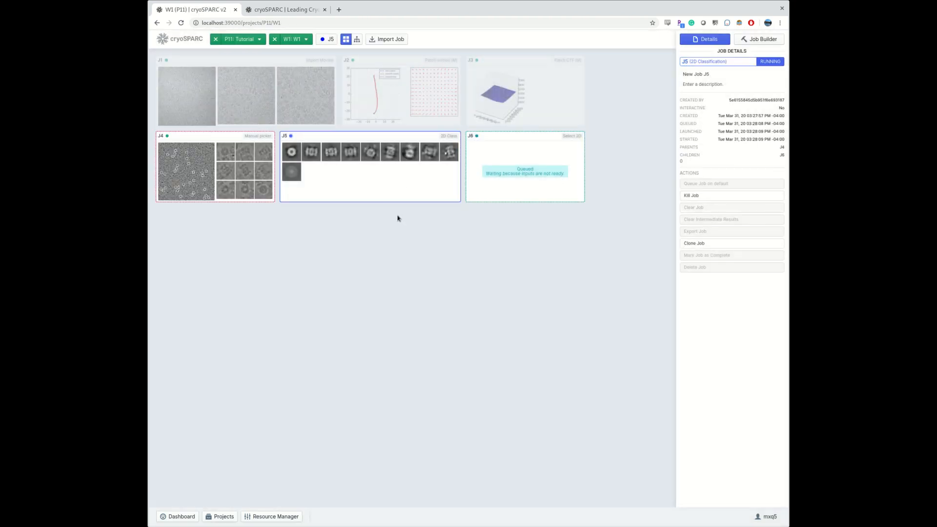
{"action": "key", "text": "space"}
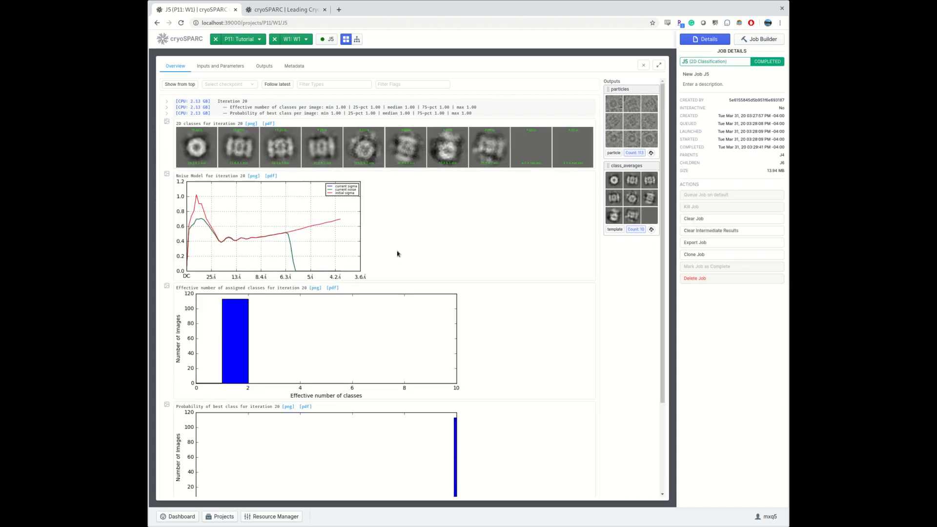
{"action": "key", "text": "space"}
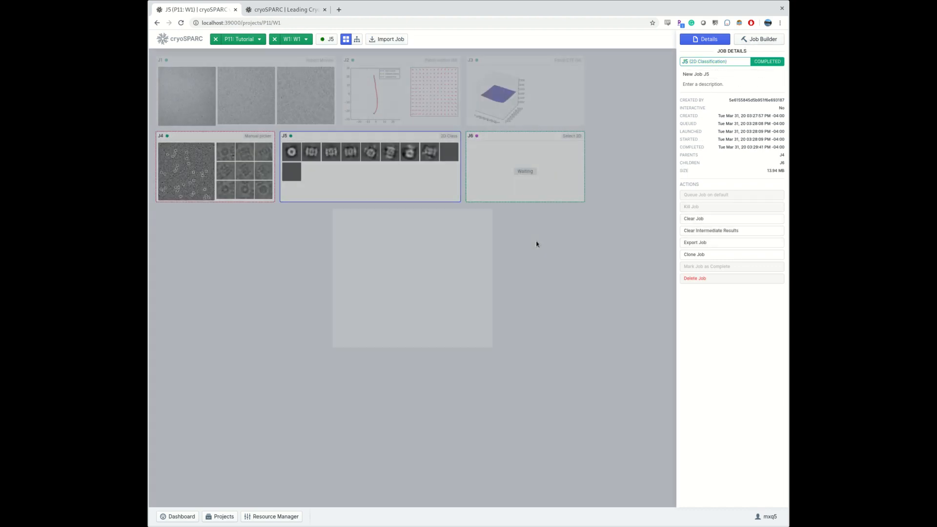
- In job J6, select the two classes with the most particles and finish the class selection
{"action": "left_click", "coordinate": [511, 195]}
{"action": "key", "text": "space"}
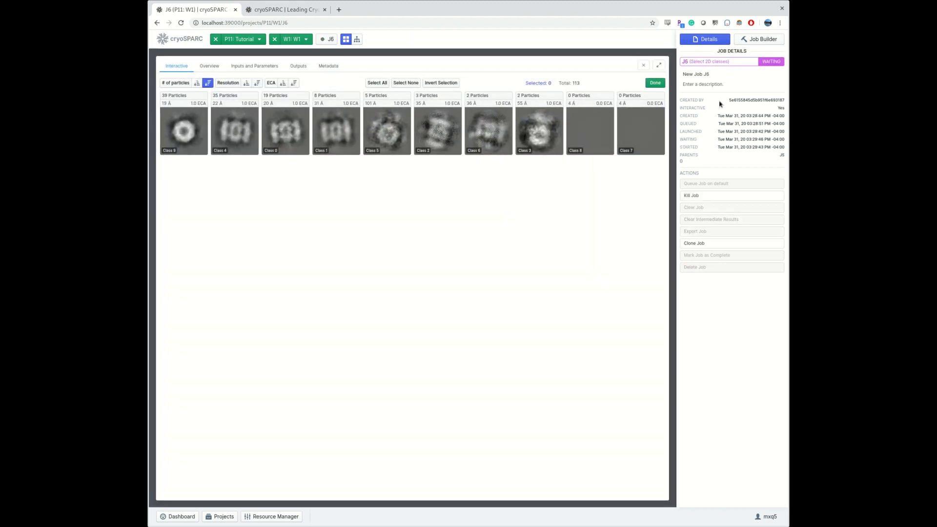
{"action": "left_click", "coordinate": [184, 143]}
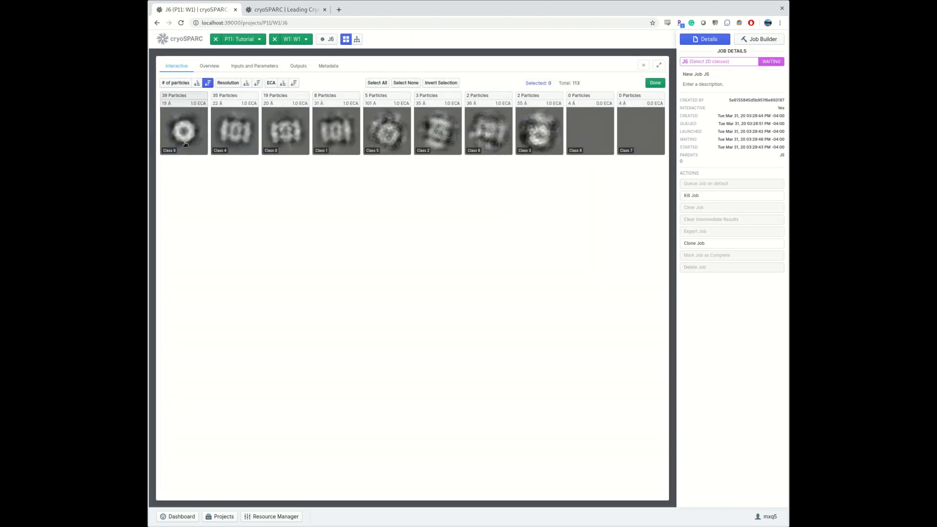
{"action": "left_click", "coordinate": [238, 136]}
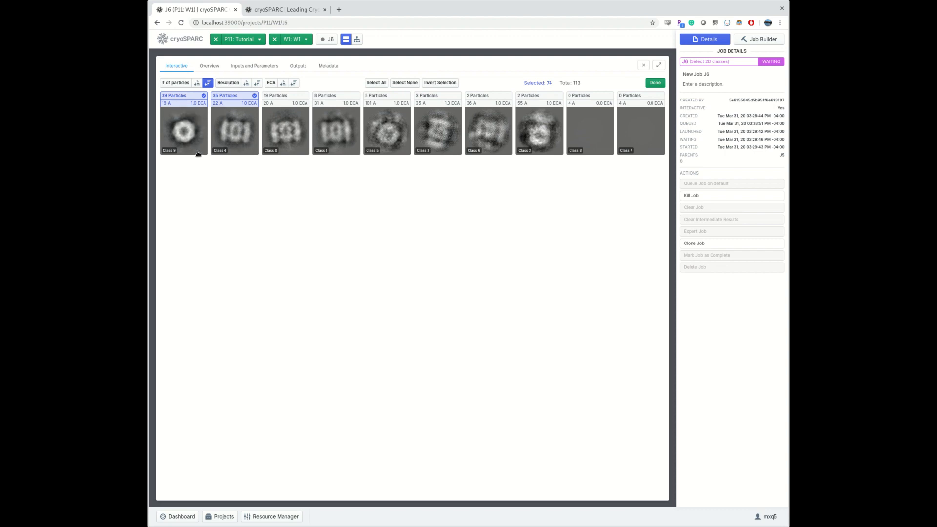
{"action": "left_click", "coordinate": [655, 83]}
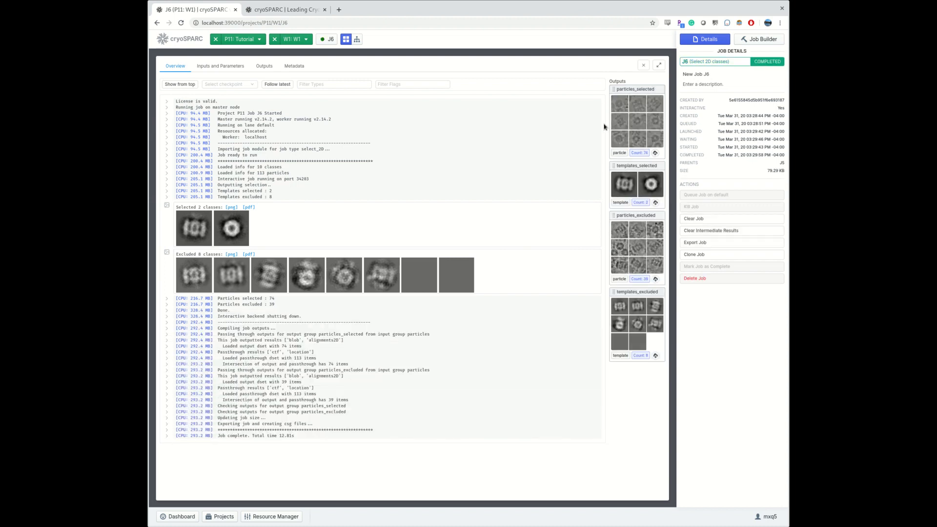
- Create a Template picker job with job J6's templates_selected as templates and job J3's exposures as micrographs
{"action": "left_click", "coordinate": [760, 41]}
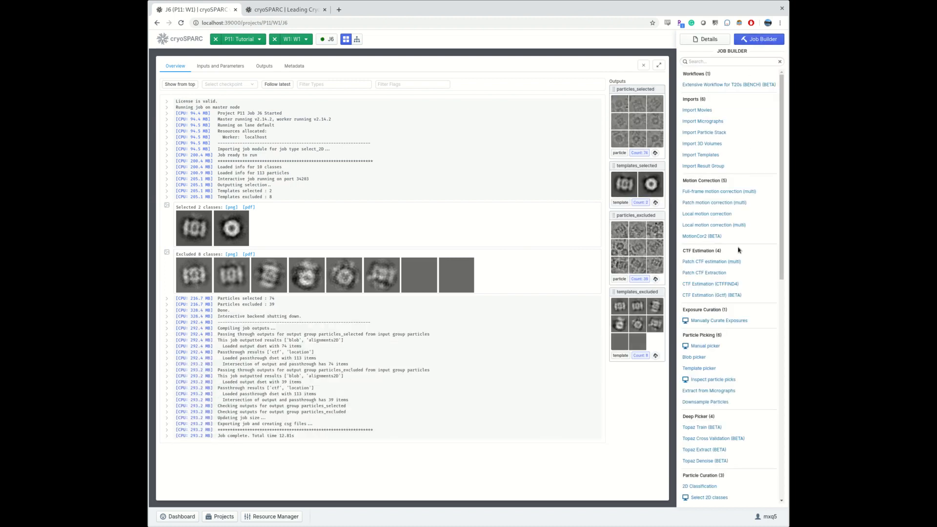
{"action": "left_click", "coordinate": [706, 370]}
{"action": "left_click_drag", "start_coordinate": [646, 166], "coordinate": [720, 106]}
{"action": "key", "text": "Escape"}
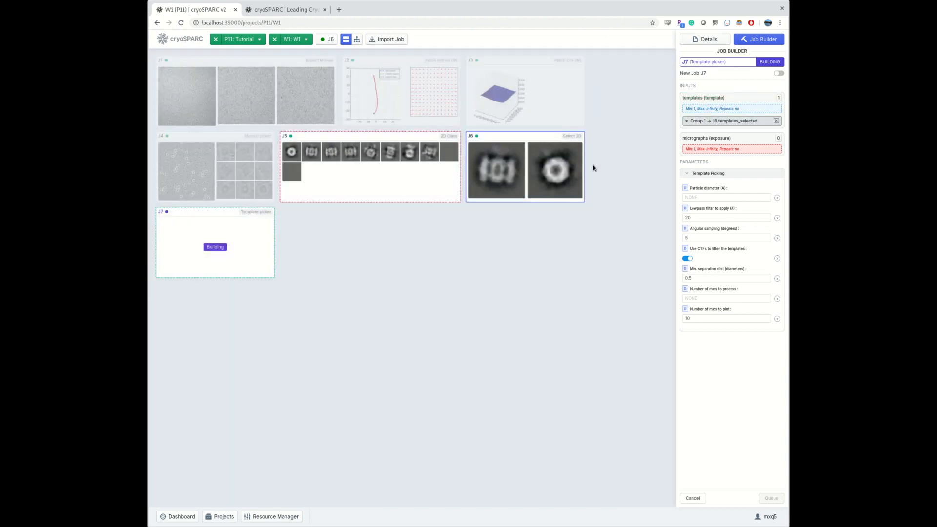
{"action": "left_click", "coordinate": [527, 107]}
{"action": "left_click", "coordinate": [528, 107]}
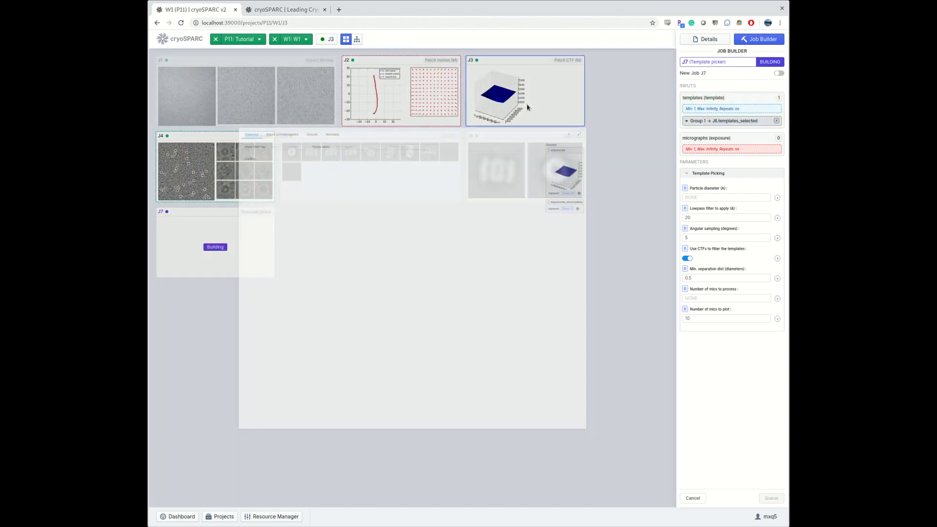
{"action": "left_click_drag", "start_coordinate": [630, 91], "coordinate": [718, 148]}
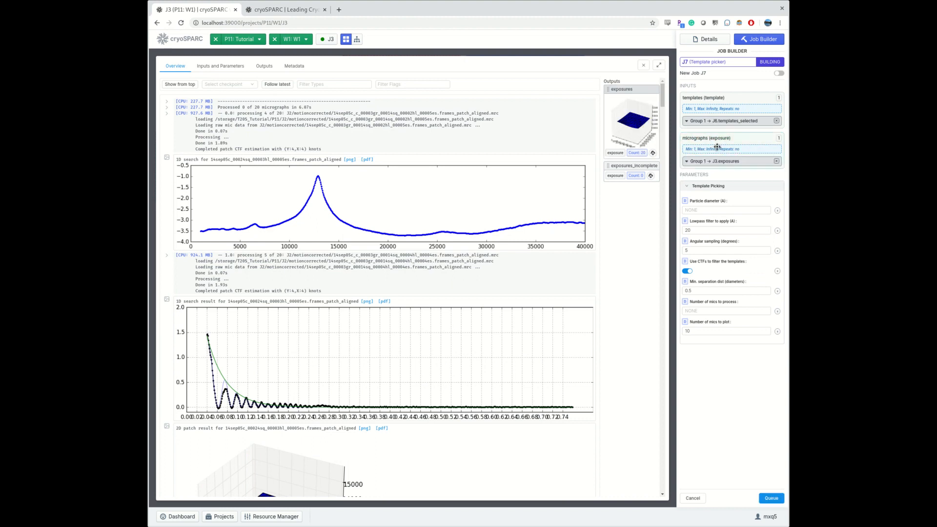
- Set the template picker's particle diameter to 190 Å and queue the job on the default lane
{"action": "left_click", "coordinate": [688, 211]}
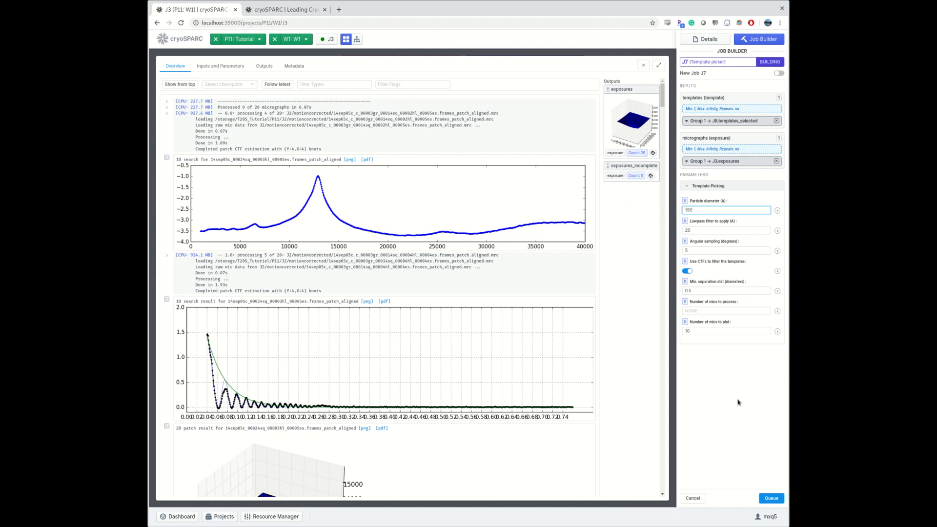
{"action": "left_click", "coordinate": [771, 498]}
{"action": "left_click", "coordinate": [635, 241]}
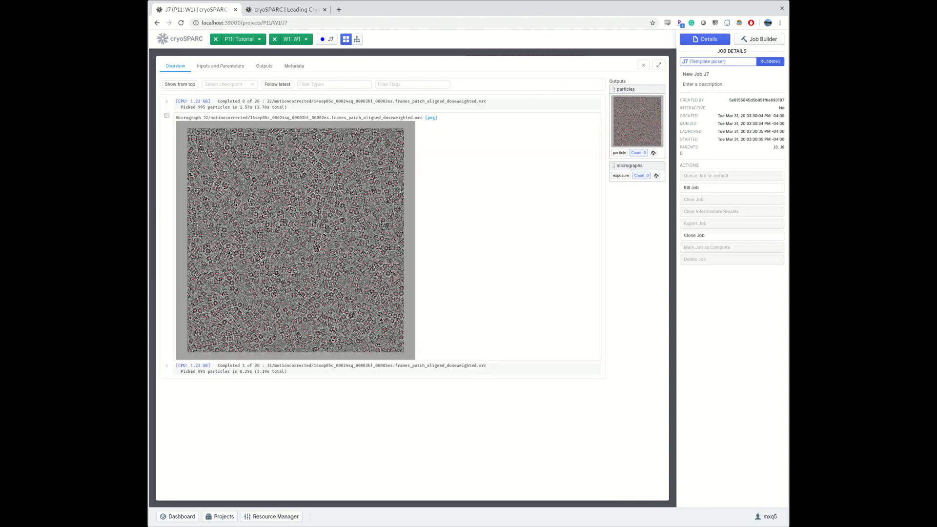
- Create an Inspect particle picks job with job J7's particles and micrographs as inputs, and queue it on the default lane
{"action": "left_click", "coordinate": [761, 38]}
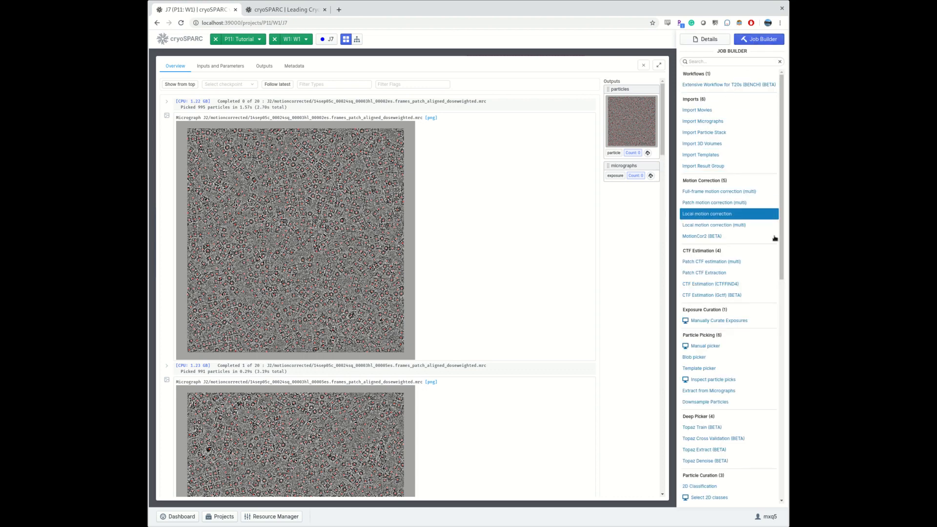
{"action": "left_click", "coordinate": [730, 380]}
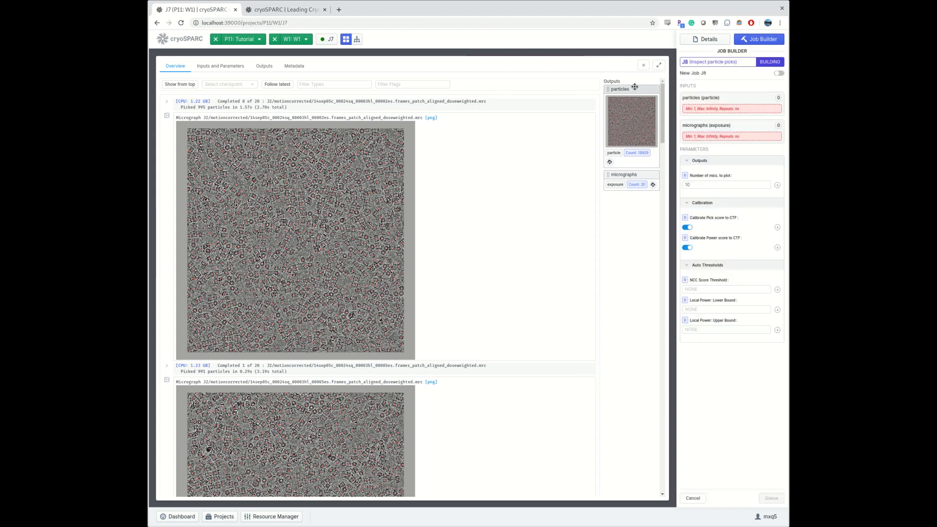
{"action": "left_click_drag", "start_coordinate": [635, 88], "coordinate": [725, 104]}
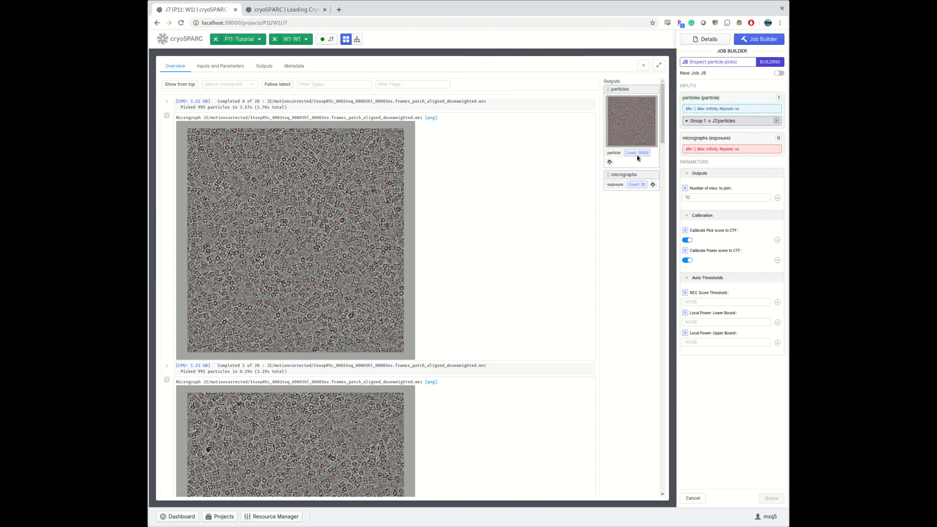
{"action": "left_click_drag", "start_coordinate": [634, 174], "coordinate": [732, 148]}
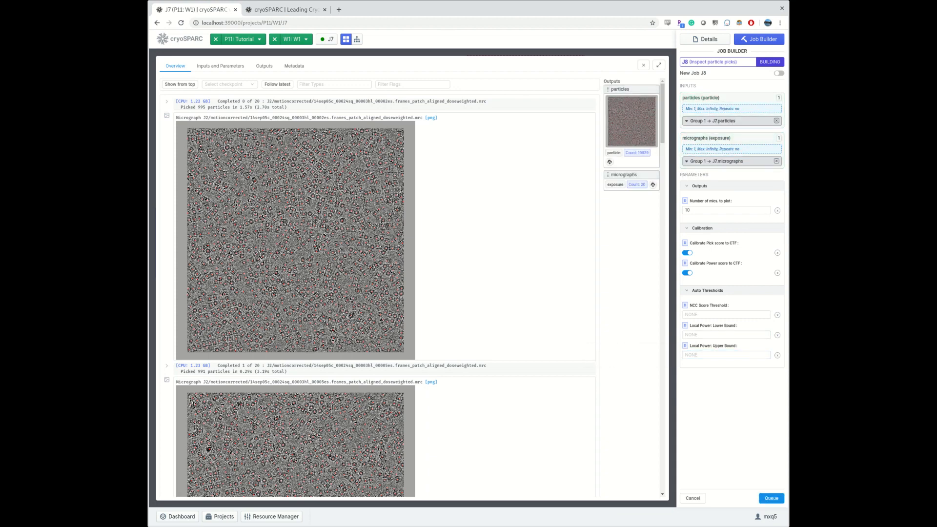
{"action": "left_click", "coordinate": [776, 500]}
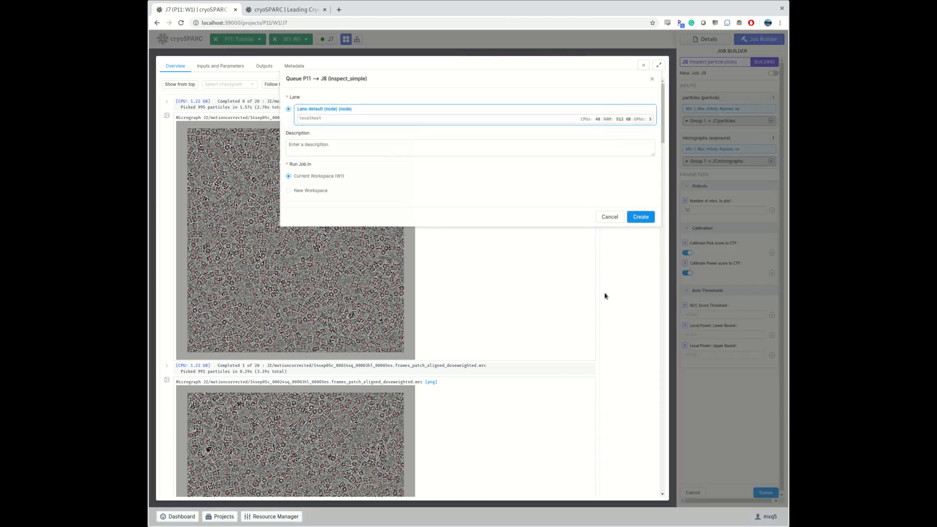
{"action": "left_click", "coordinate": [639, 215]}
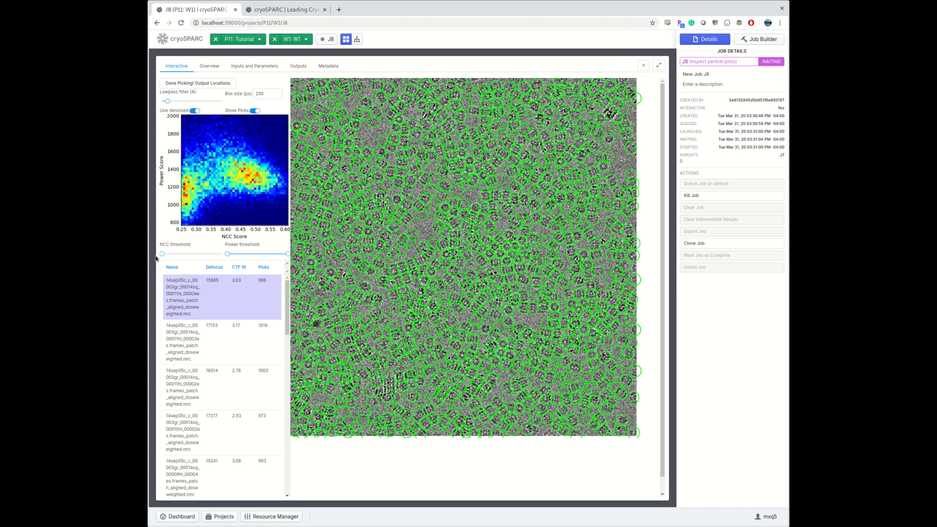
- Set the NCC threshold to about 0.35 and the power range to about 1078–1755, and check the picks on the second micrograph
{"action": "left_click_drag", "start_coordinate": [162, 255], "coordinate": [277, 256]}
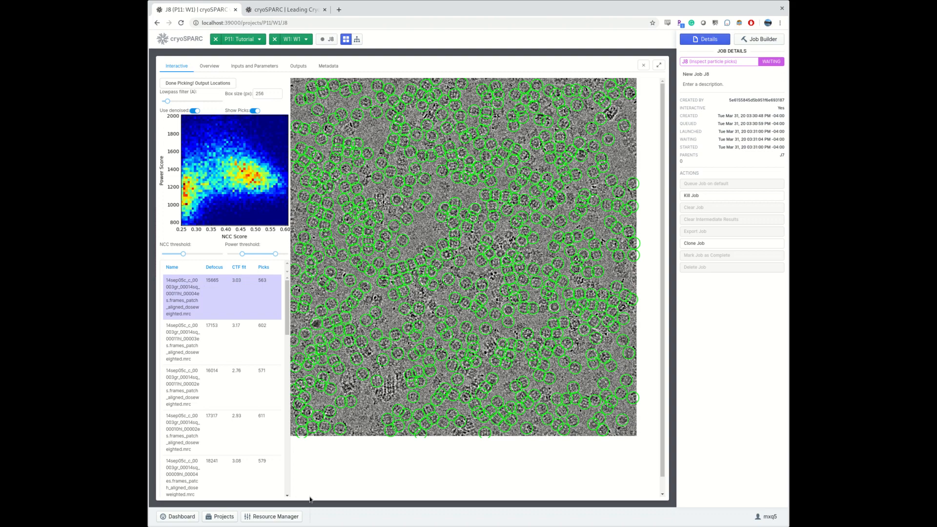
{"action": "scroll", "coordinate": [328, 457], "scroll_direction": "down", "scroll_amount": 1}
{"action": "left_click", "coordinate": [197, 317]}
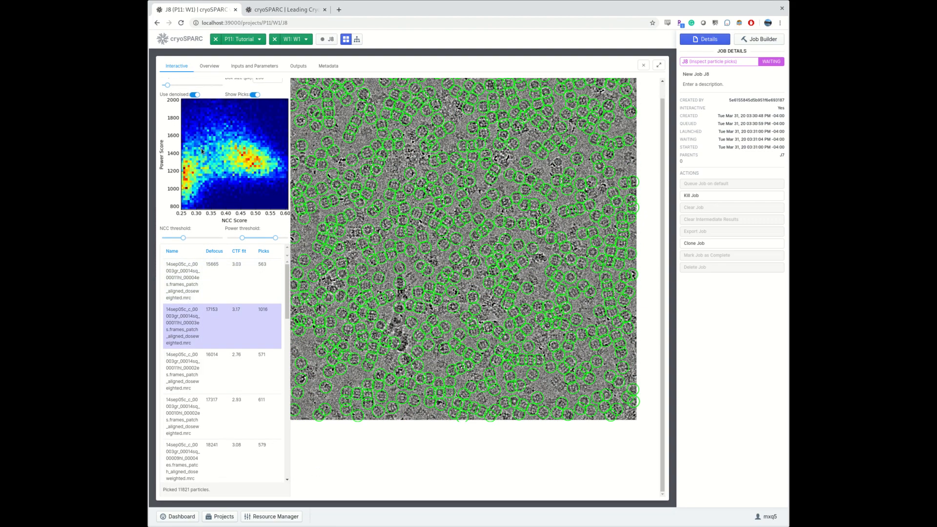
- Set the box size to 384 px, check the third micrograph, and finish picking by outputting the particle locations
{"action": "scroll", "coordinate": [202, 151], "scroll_direction": "up", "scroll_amount": 1}
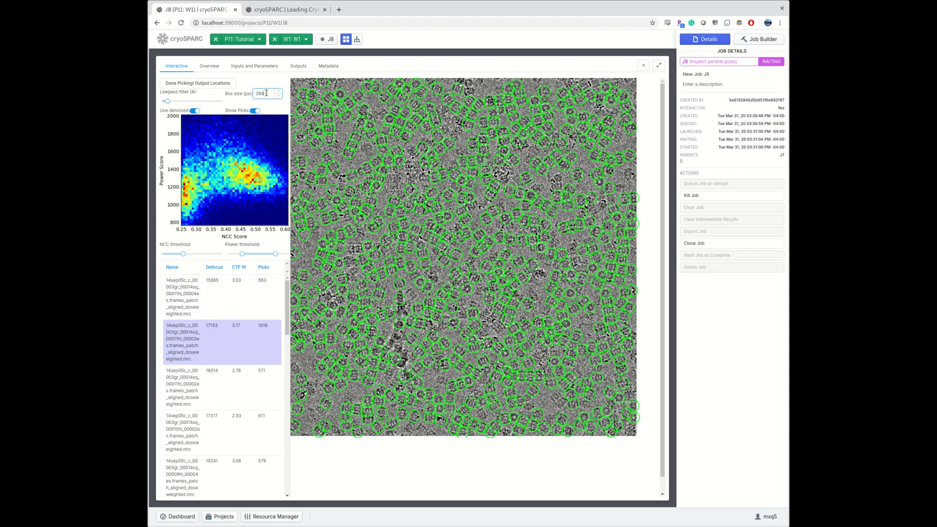
{"action": "left_click", "coordinate": [244, 389]}
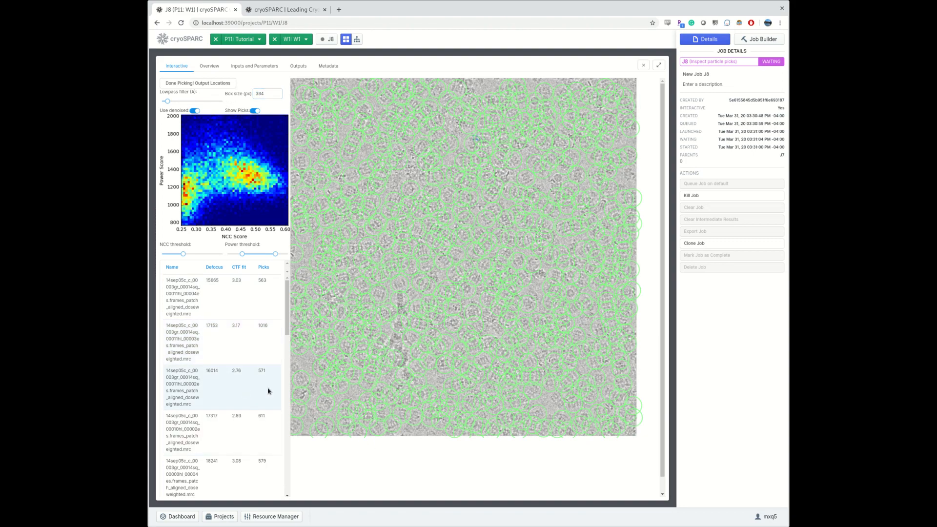
{"action": "left_click", "coordinate": [210, 87]}
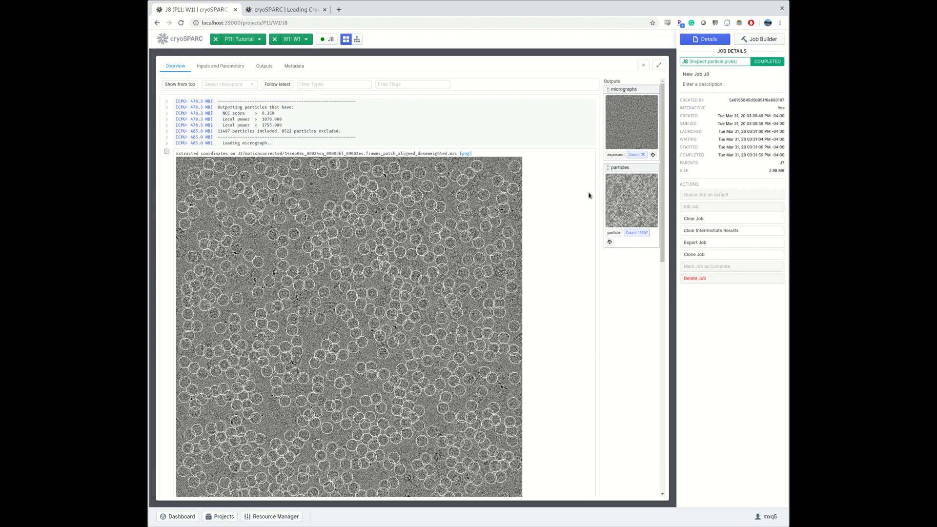
- Create an Extract from Micrographs job with job J8's micrographs and particles as its inputs
{"action": "left_click", "coordinate": [764, 40]}
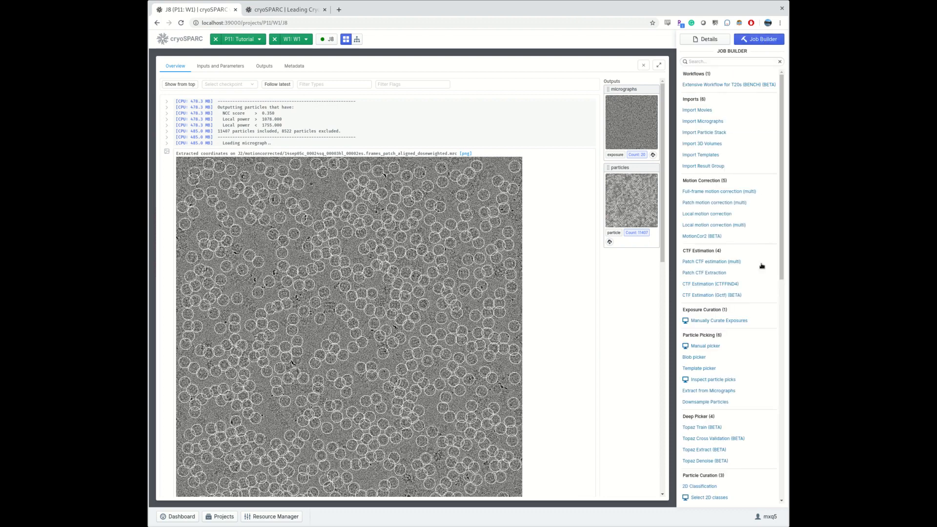
{"action": "left_click", "coordinate": [704, 394]}
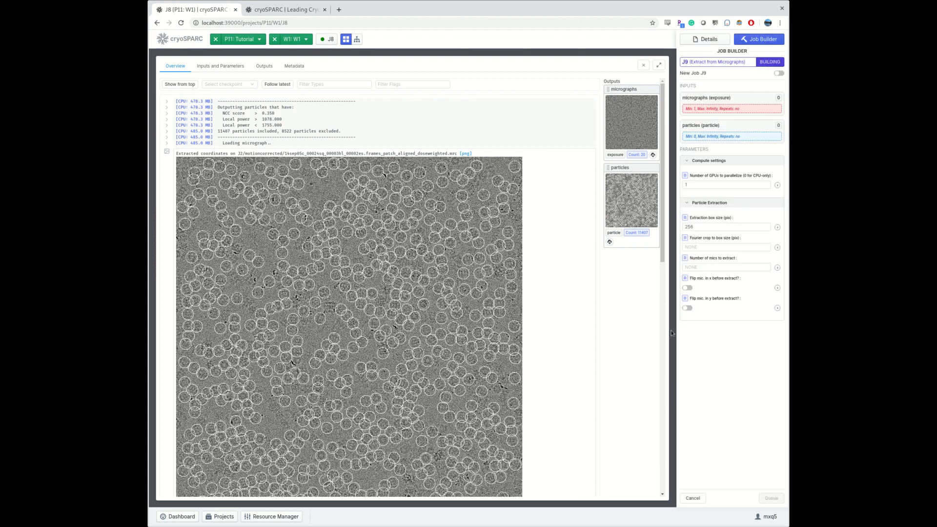
{"action": "left_click_drag", "start_coordinate": [629, 95], "coordinate": [712, 102]}
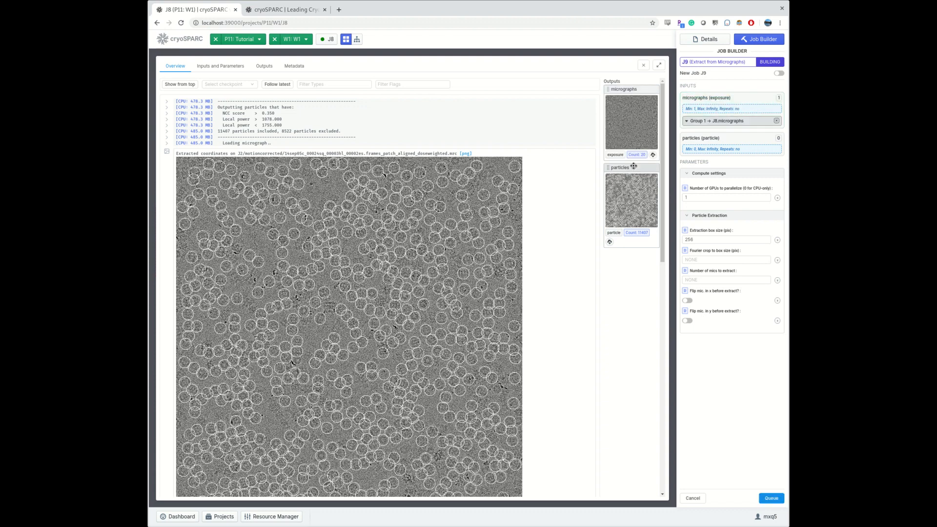
{"action": "left_click_drag", "start_coordinate": [632, 168], "coordinate": [716, 147]}
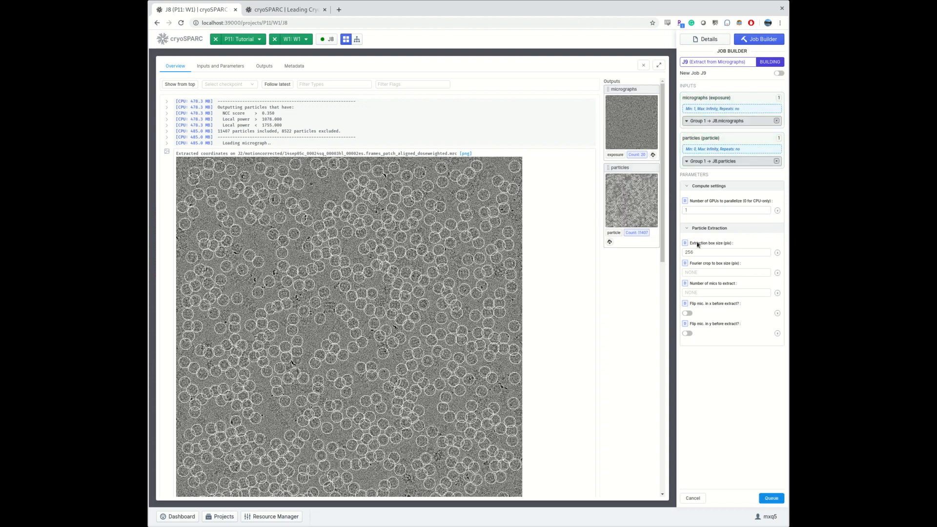
- Set the extraction job to 2 GPUs and a box size of 440 px, and queue it on the default lane
{"action": "double_click", "coordinate": [689, 211]}
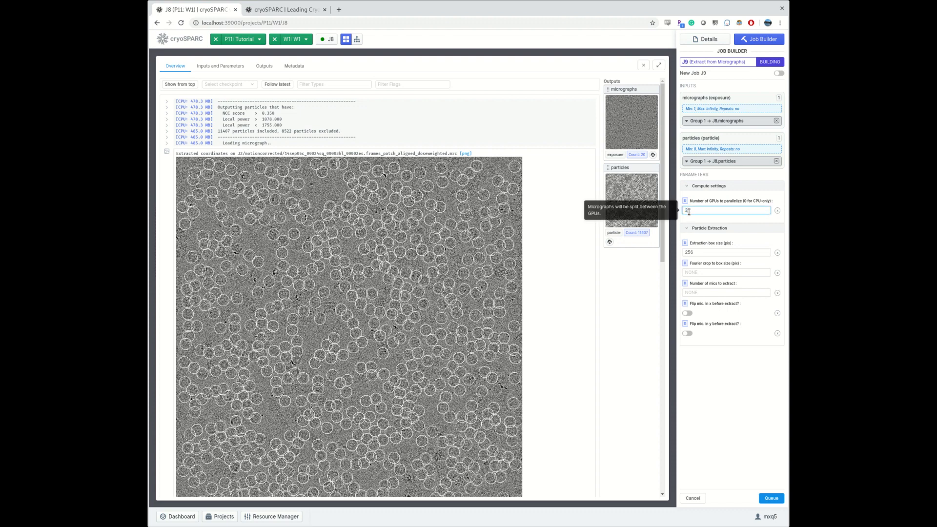
{"action": "double_click", "coordinate": [695, 253]}
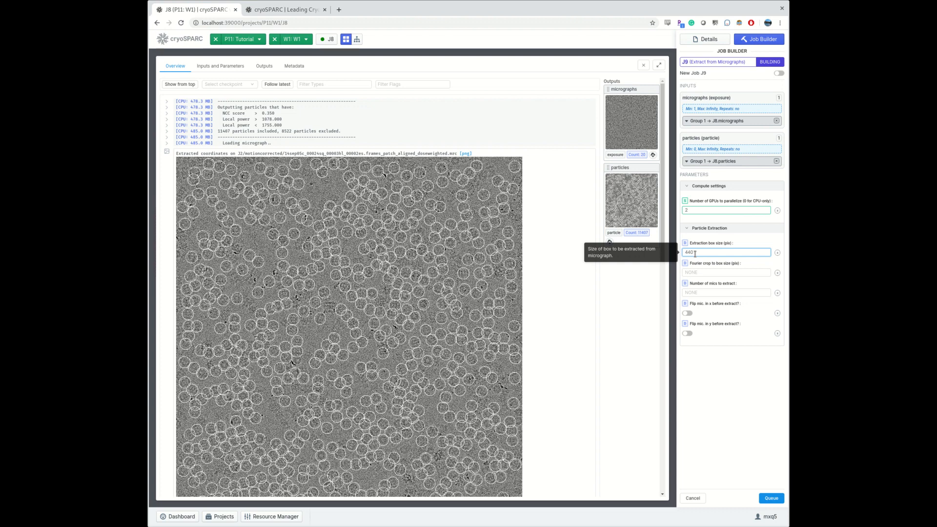
{"action": "type", "text": "440"}
{"action": "left_click", "coordinate": [772, 497]}
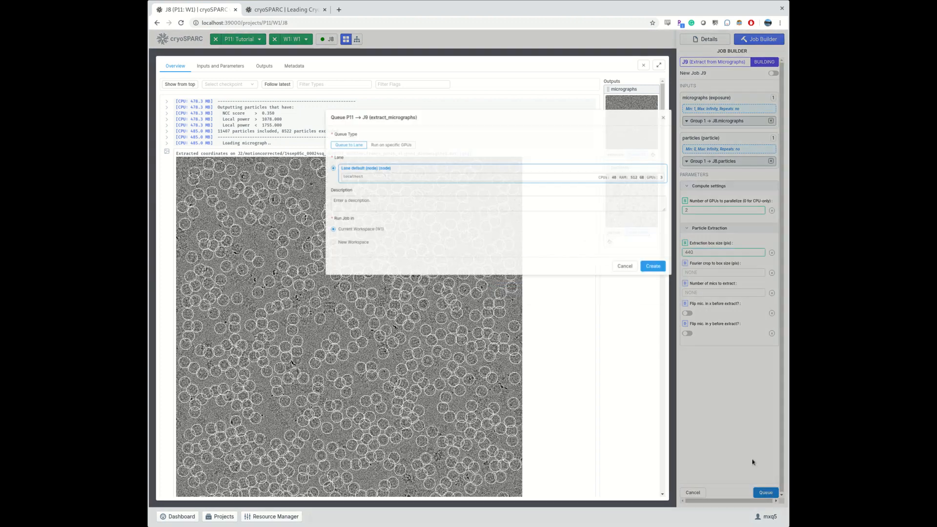
{"action": "left_click", "coordinate": [501, 289]}
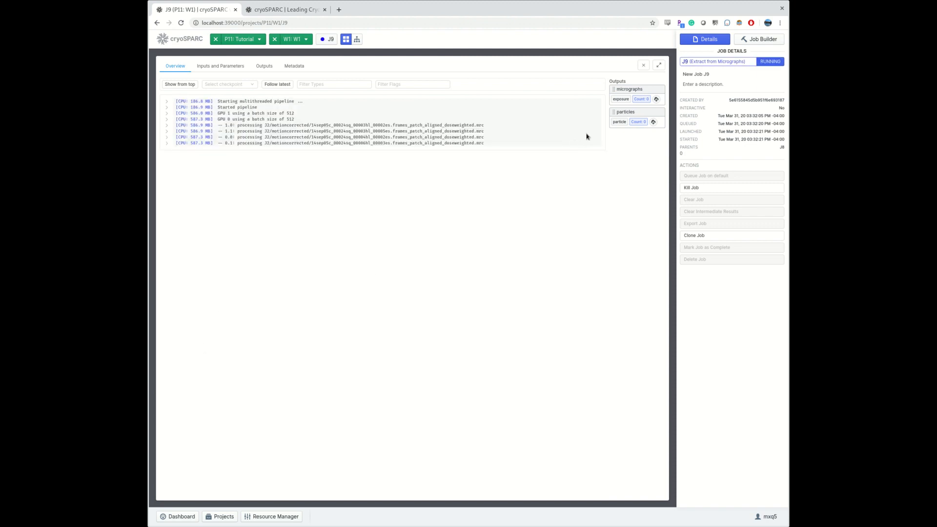
- Create a 2D Classification job from job J9's particles with 50 classes on two GPUs, and queue it on the default lane
{"action": "left_click", "coordinate": [759, 39]}
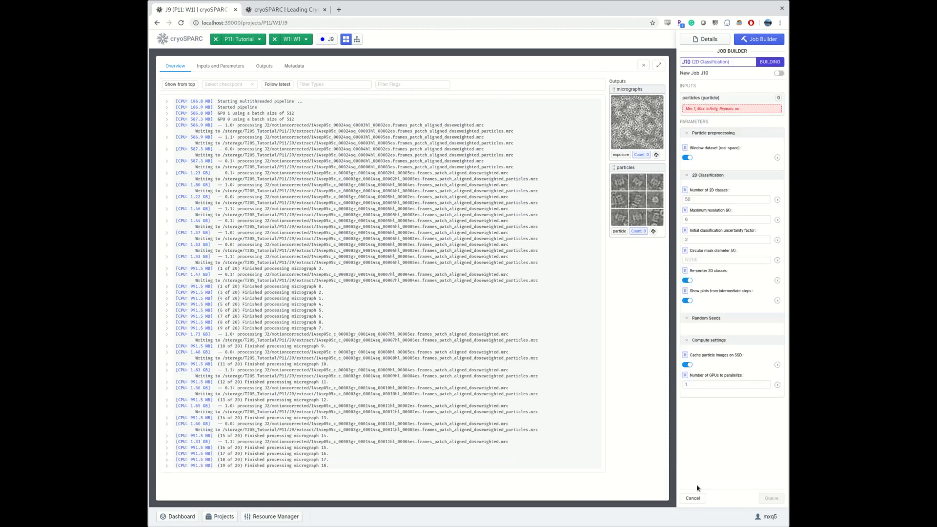
{"action": "left_click", "coordinate": [700, 486]}
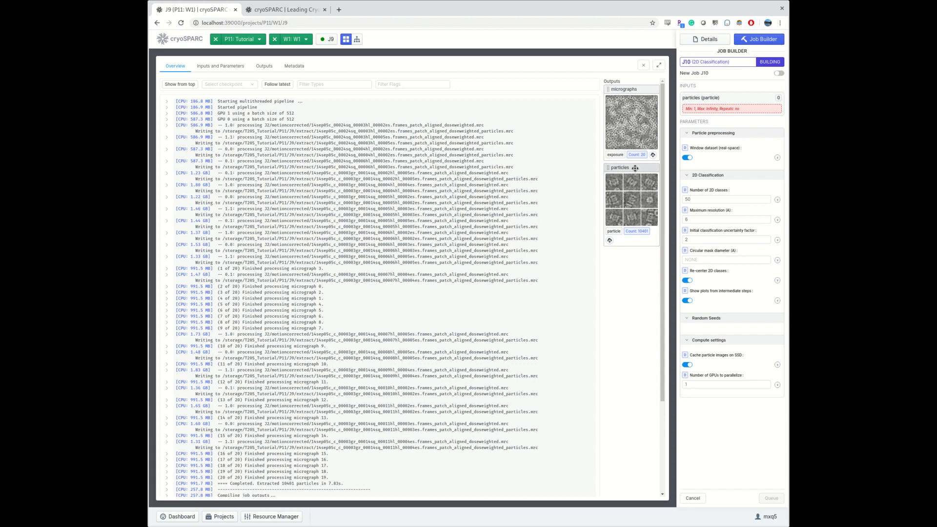
{"action": "left_click_drag", "start_coordinate": [621, 168], "coordinate": [730, 107]}
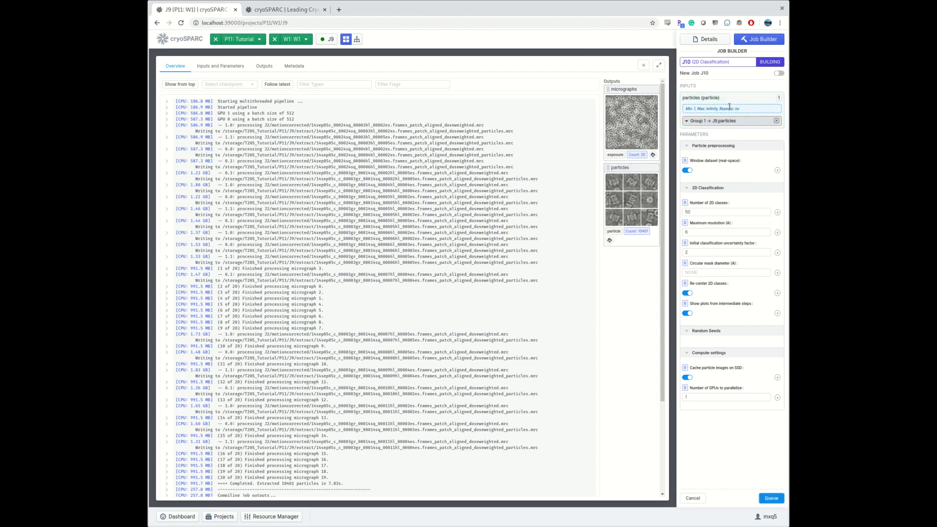
{"action": "left_click", "coordinate": [697, 213]}
{"action": "left_click", "coordinate": [772, 499]}
{"action": "left_click", "coordinate": [650, 262]}
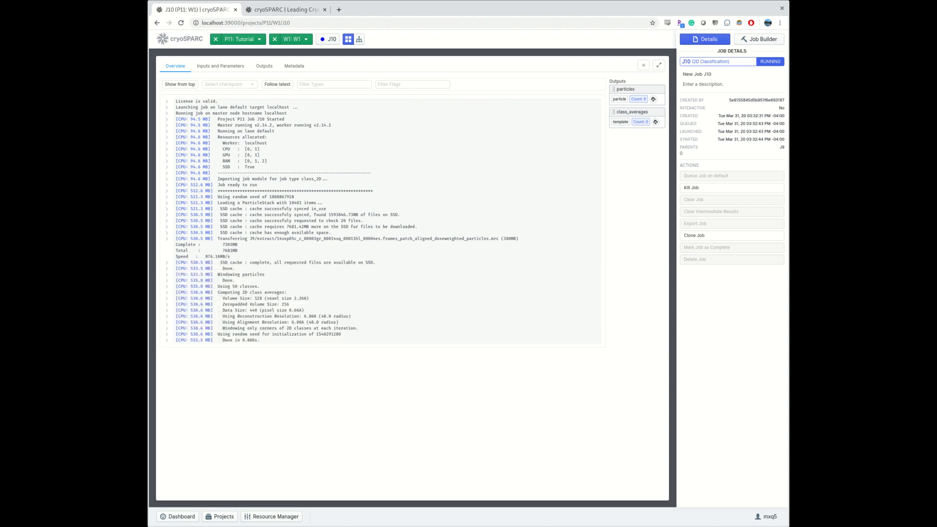
- Create a Select 2D classes job with job J10's particles and class averages as inputs, and queue it on the default lane
{"action": "left_click", "coordinate": [762, 42]}
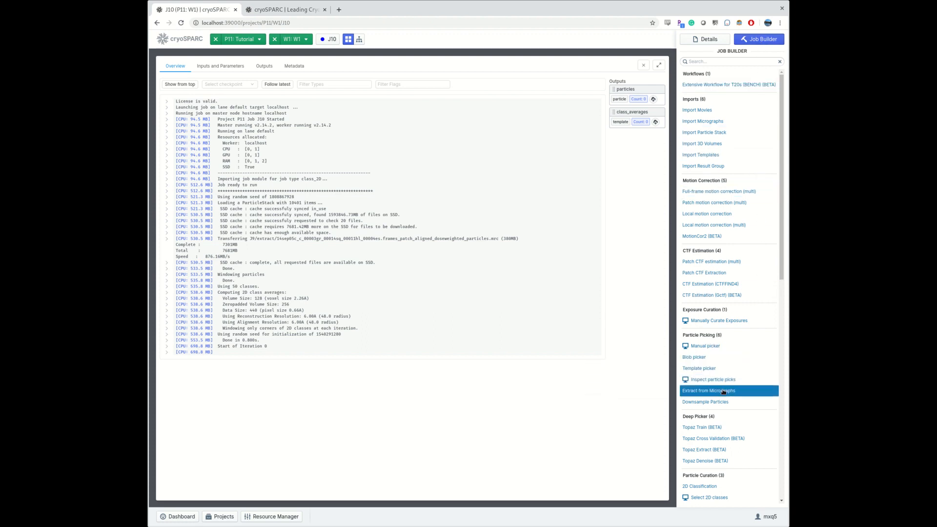
{"action": "left_click", "coordinate": [703, 498]}
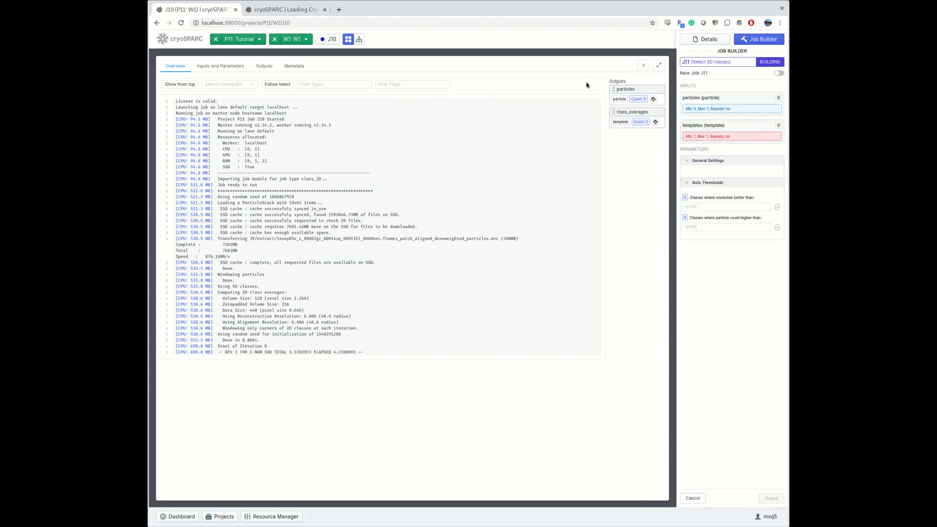
{"action": "left_click_drag", "start_coordinate": [634, 91], "coordinate": [714, 104]}
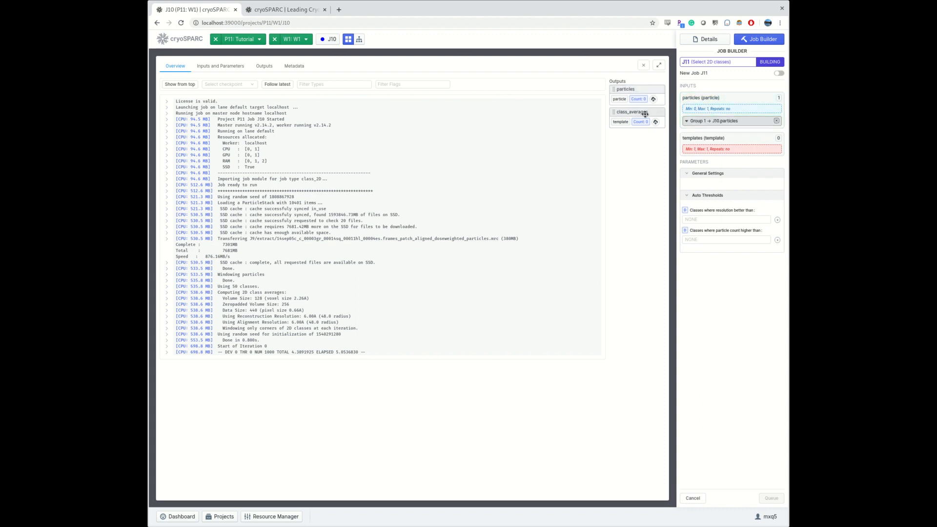
{"action": "left_click_drag", "start_coordinate": [633, 112], "coordinate": [689, 139]}
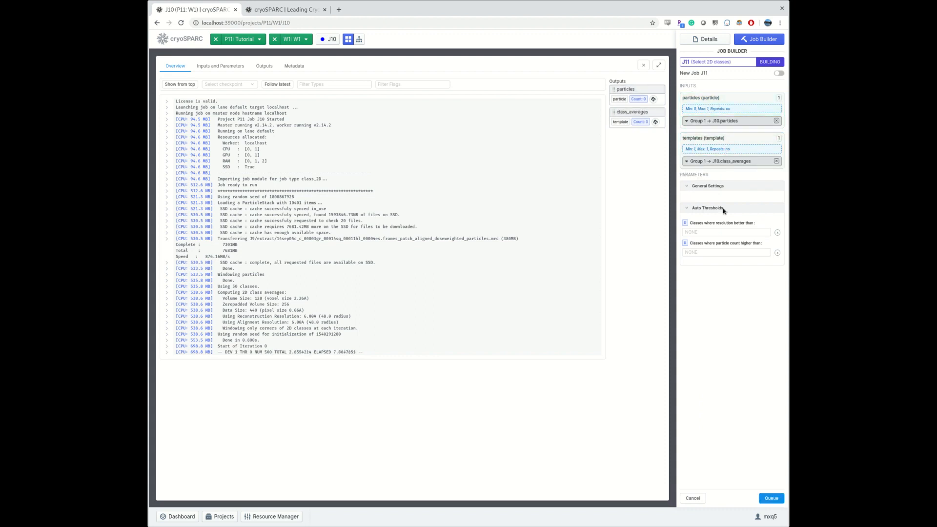
{"action": "left_click", "coordinate": [765, 499]}
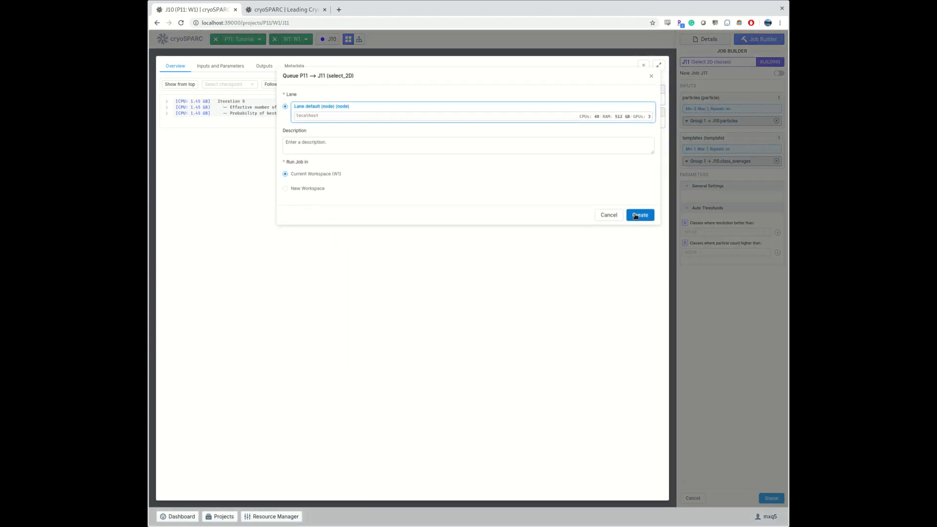
{"action": "left_click", "coordinate": [634, 215]}
- Open job J10 and examine its final 2D classes, noise model and class assignment plots
{"action": "key", "text": "space"}
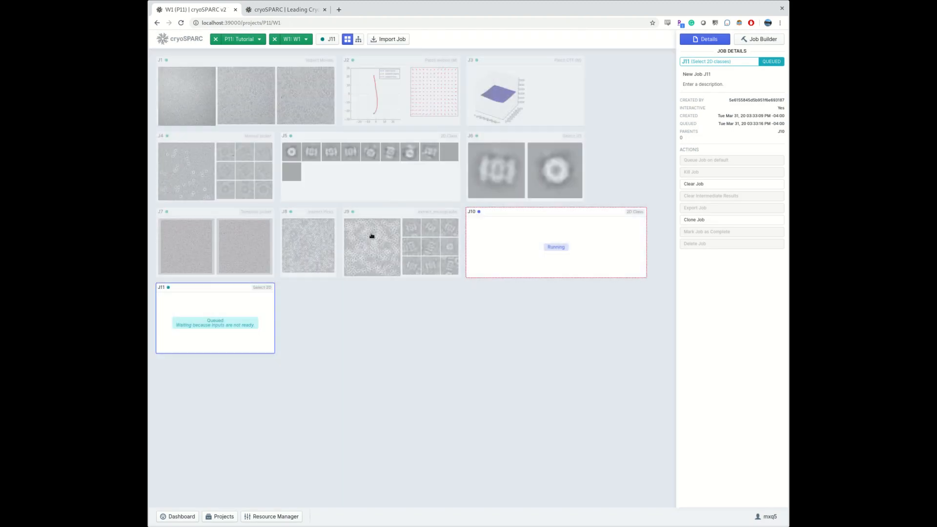
{"action": "left_click", "coordinate": [470, 389]}
{"action": "left_click", "coordinate": [521, 259]}
{"action": "key", "text": "space"}
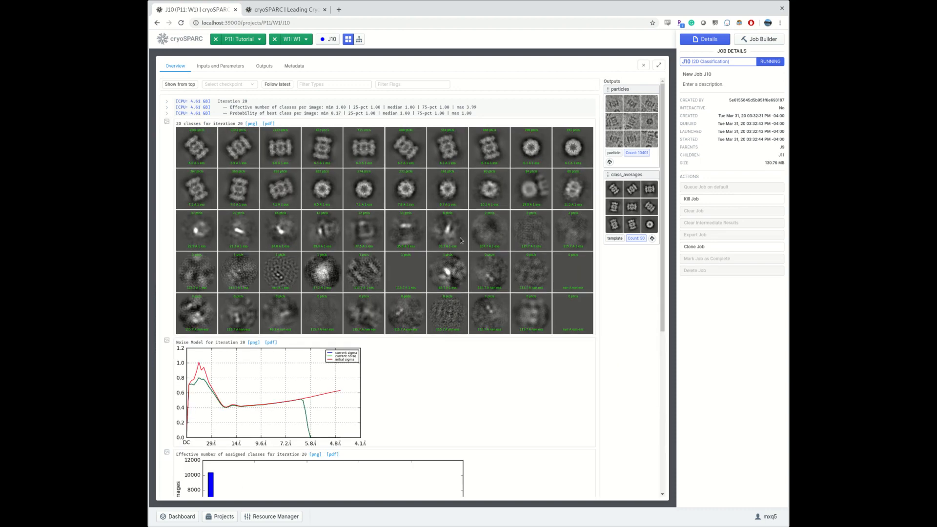
{"action": "scroll", "coordinate": [460, 237], "scroll_direction": "down", "scroll_amount": 3}
{"action": "scroll", "coordinate": [459, 314], "scroll_direction": "down", "scroll_amount": 1}
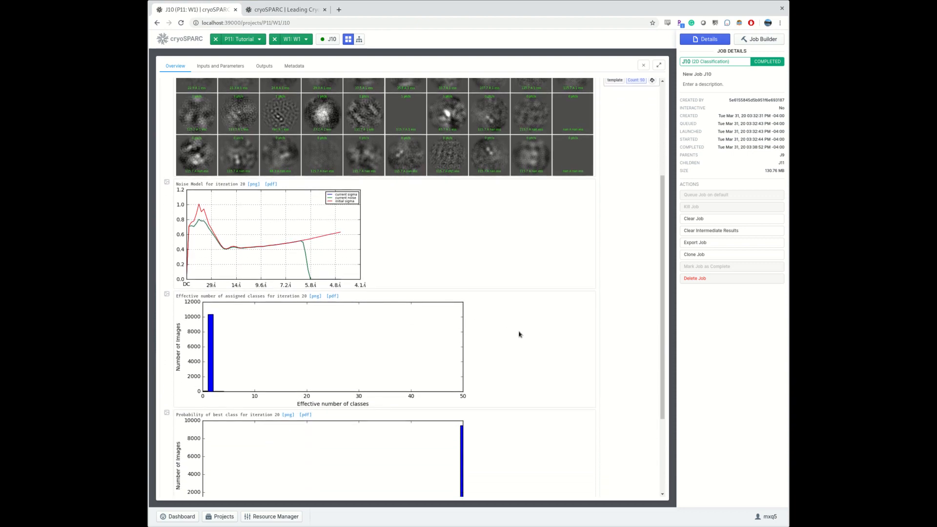
{"action": "scroll", "coordinate": [520, 334], "scroll_direction": "down", "scroll_amount": 3}
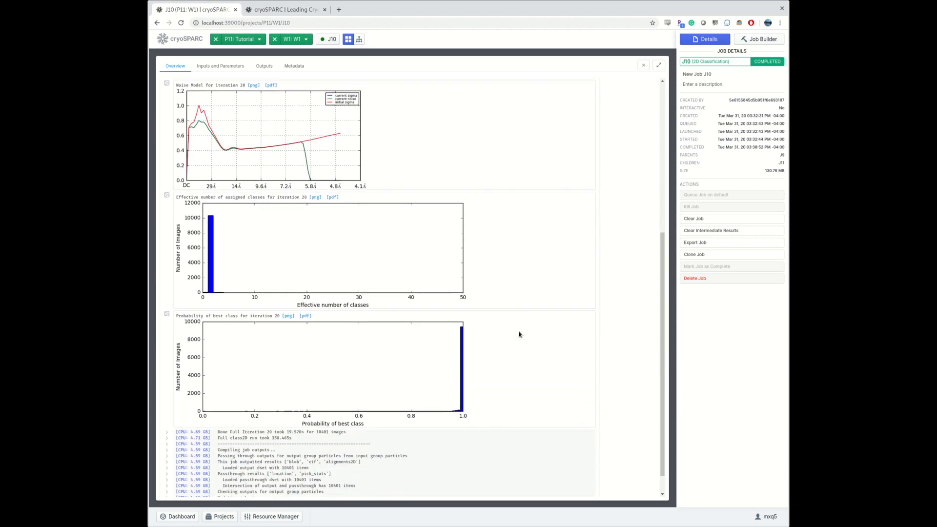
{"action": "scroll", "coordinate": [522, 322], "scroll_direction": "up", "scroll_amount": 5}
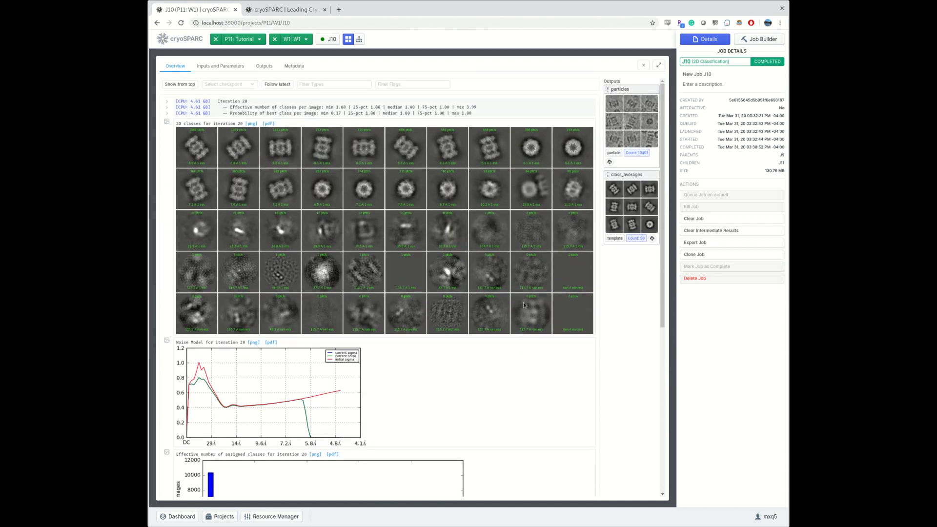
- Leave job J10 and open the interactive class selection of job J11
{"action": "key", "text": "space"}
{"action": "left_click", "coordinate": [232, 324]}
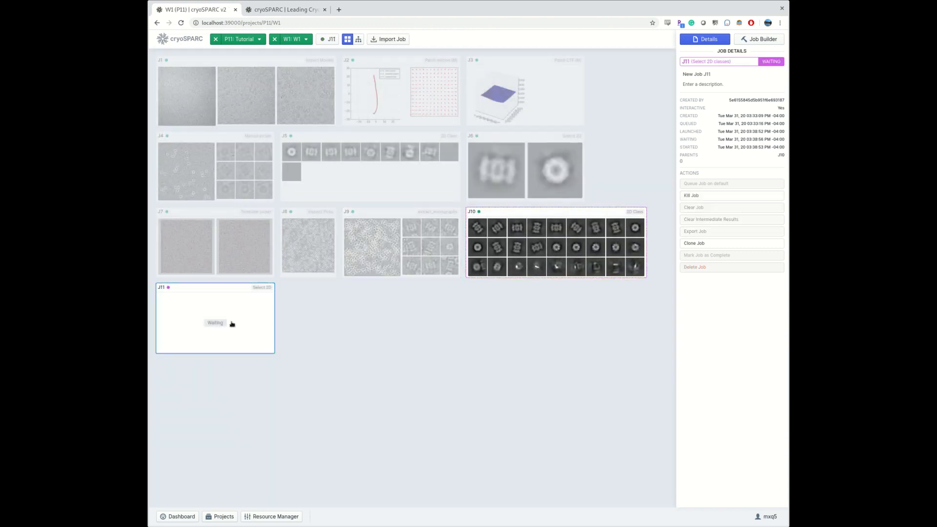
{"action": "key", "text": "space"}
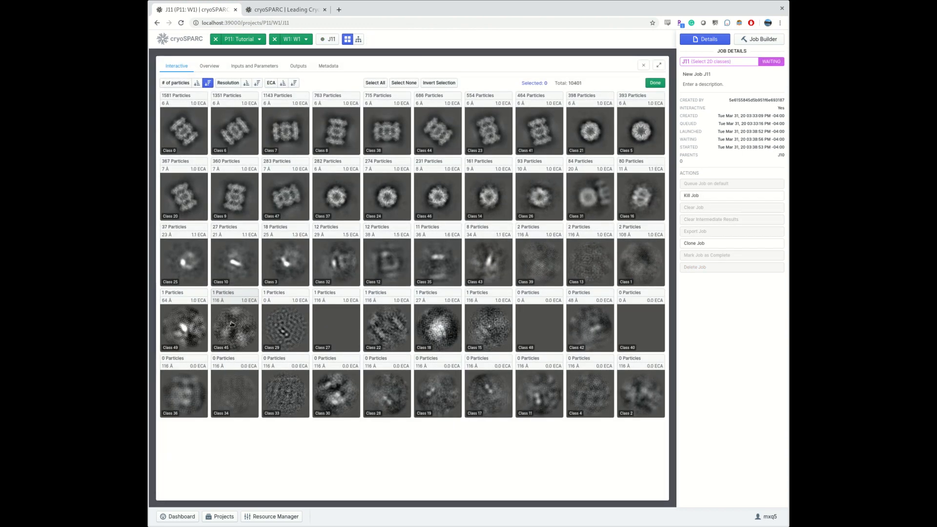
- Select the 18 most populated 2D classes, from the 1581-particle class through the 93-particle class, and finish the selection
{"action": "left_click", "coordinate": [186, 130]}
{"action": "left_click", "coordinate": [236, 141]}
{"action": "left_click", "coordinate": [286, 141]}
{"action": "left_click", "coordinate": [333, 144]}
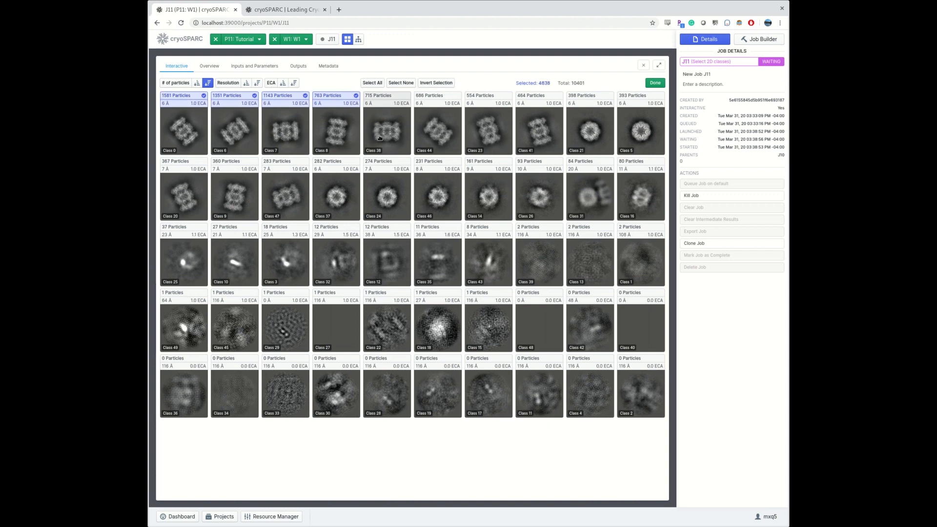
{"action": "left_click", "coordinate": [380, 138]}
{"action": "left_click", "coordinate": [436, 139]}
{"action": "left_click", "coordinate": [488, 142]}
{"action": "left_click", "coordinate": [537, 138]}
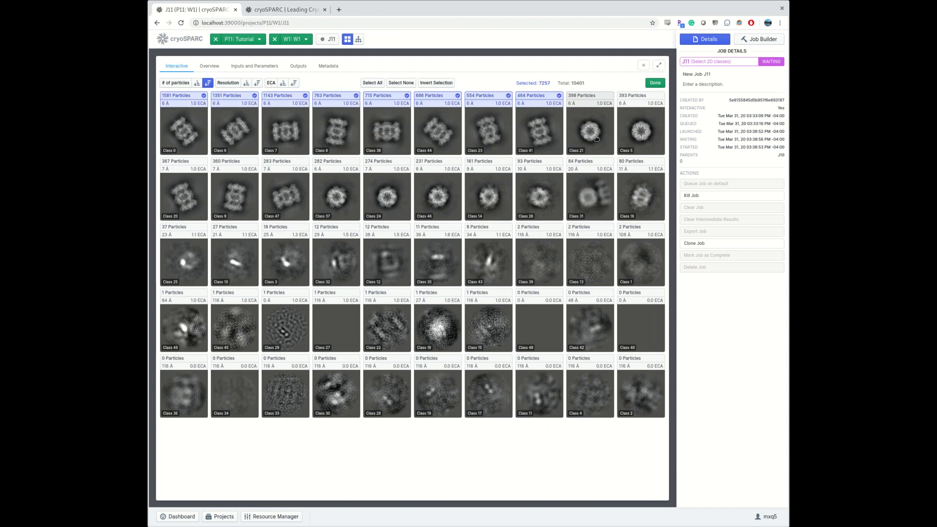
{"action": "left_click", "coordinate": [596, 139]}
{"action": "left_click", "coordinate": [641, 135]}
{"action": "left_click", "coordinate": [188, 196]}
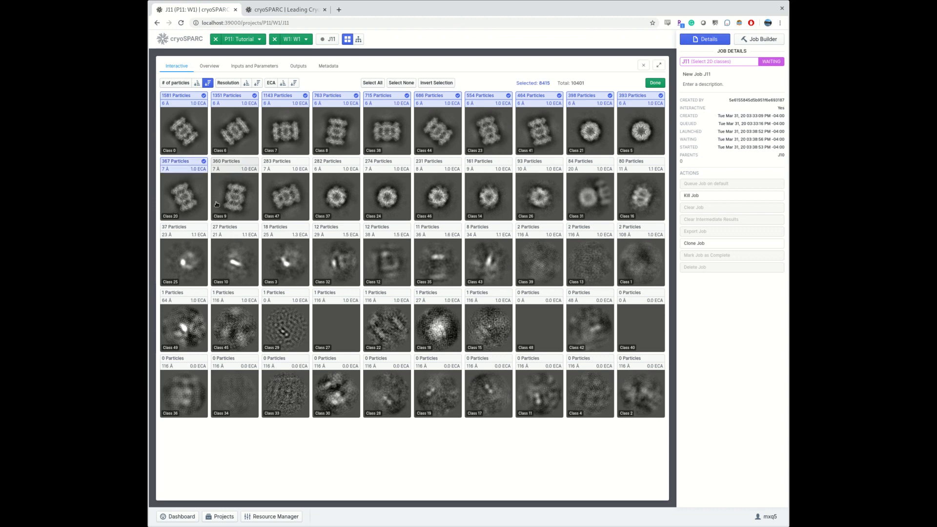
{"action": "left_click", "coordinate": [239, 203]}
{"action": "left_click", "coordinate": [293, 207]}
{"action": "left_click", "coordinate": [333, 204]}
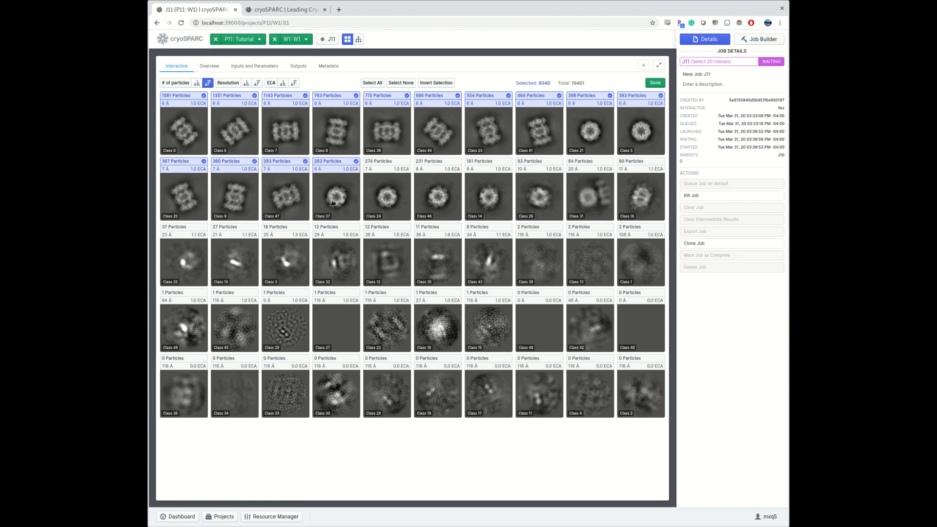
{"action": "left_click", "coordinate": [379, 208]}
{"action": "left_click", "coordinate": [423, 205]}
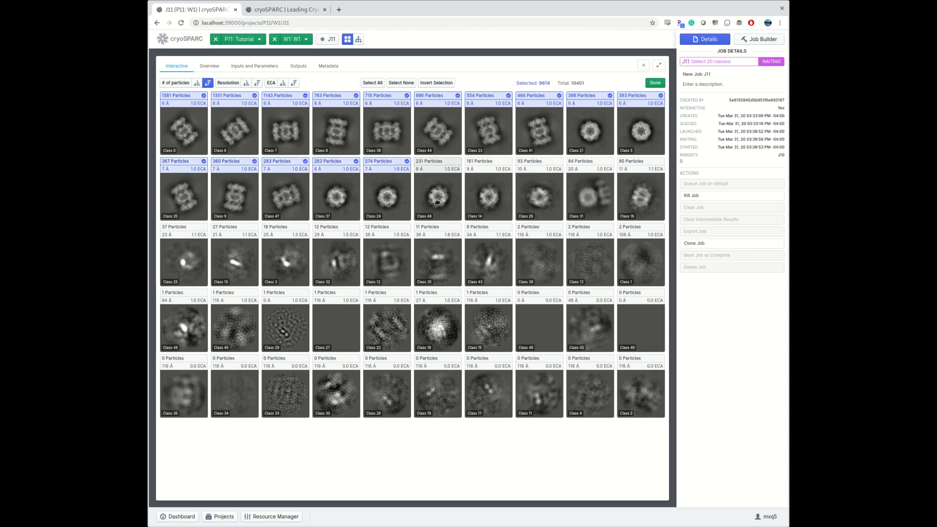
{"action": "left_click", "coordinate": [479, 206]}
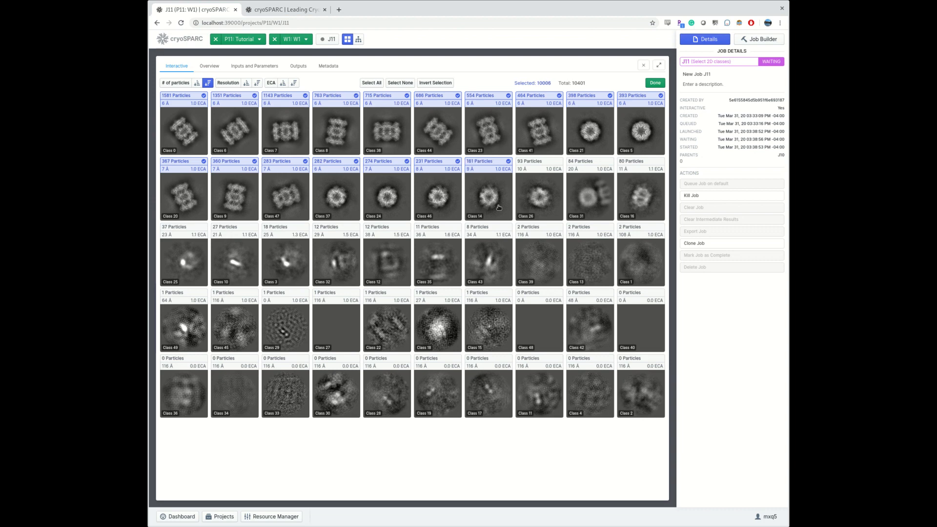
{"action": "left_click", "coordinate": [533, 206]}
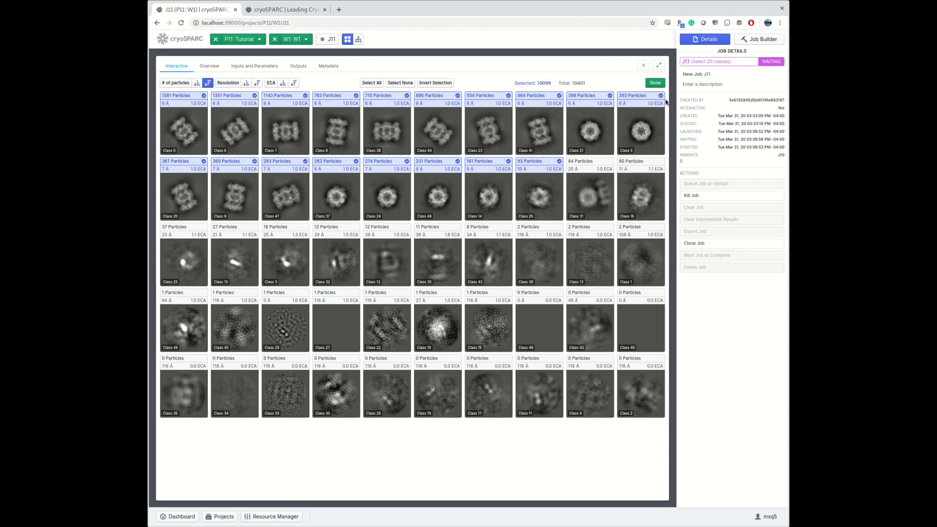
{"action": "left_click", "coordinate": [656, 83]}
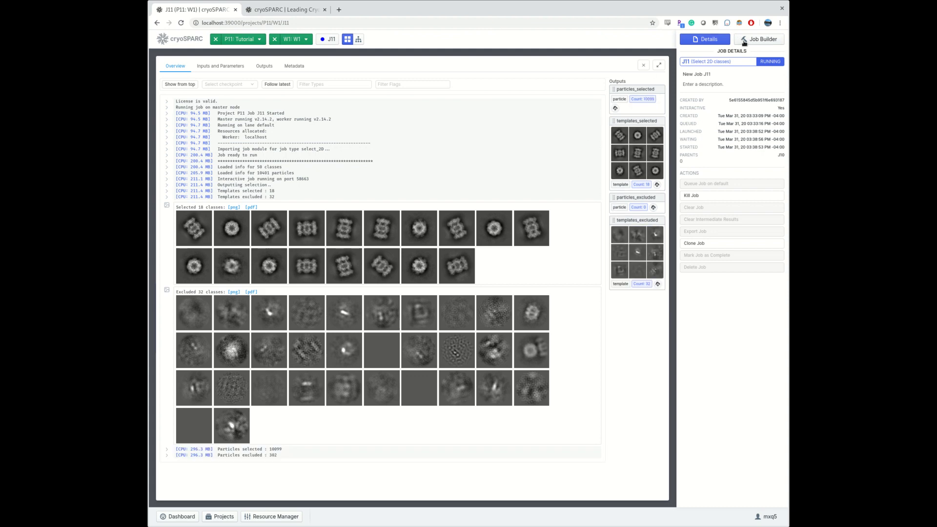
- Create an Ab-Initio Reconstruction job from job J11's selected particles with one class, and queue it on the default lane
{"action": "left_click", "coordinate": [744, 43]}
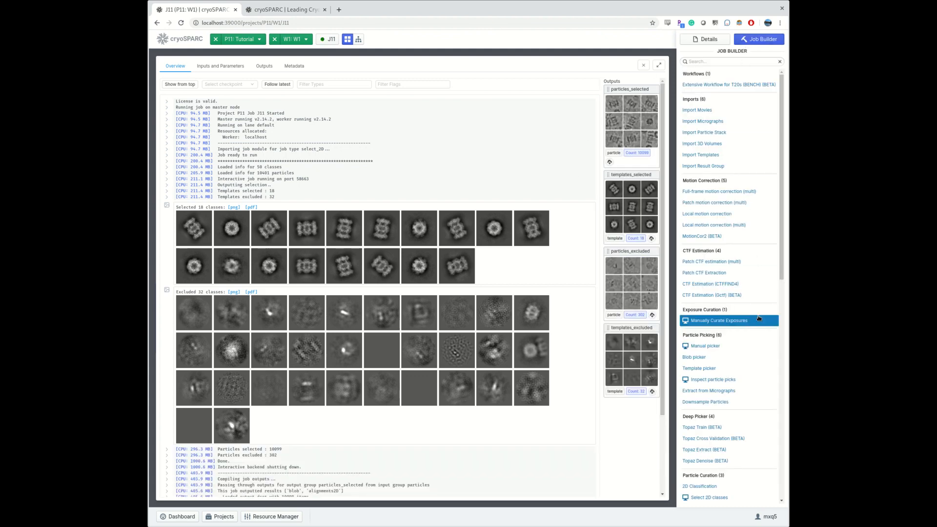
{"action": "scroll", "coordinate": [740, 383], "scroll_direction": "down", "scroll_amount": 3}
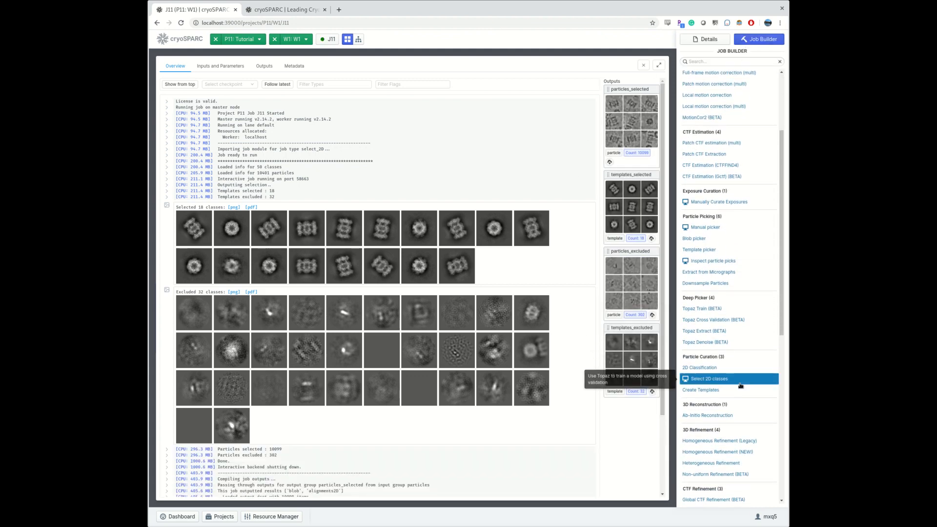
{"action": "left_click", "coordinate": [714, 416]}
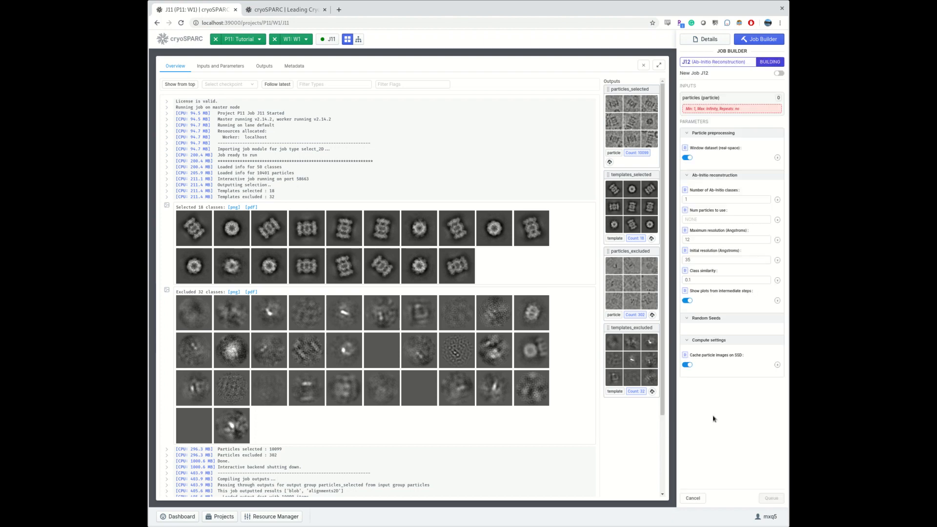
{"action": "left_click_drag", "start_coordinate": [639, 103], "coordinate": [732, 106]}
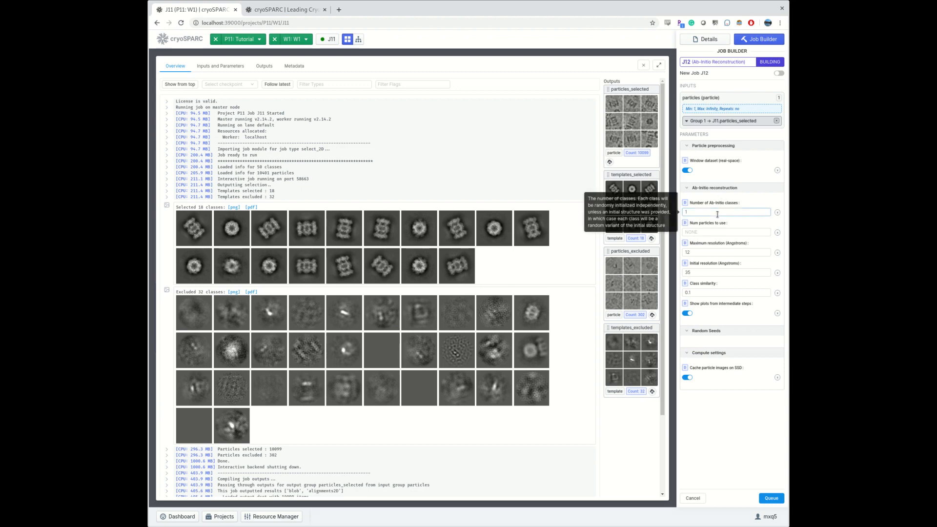
{"action": "left_click_drag", "start_coordinate": [713, 213], "coordinate": [660, 215]}
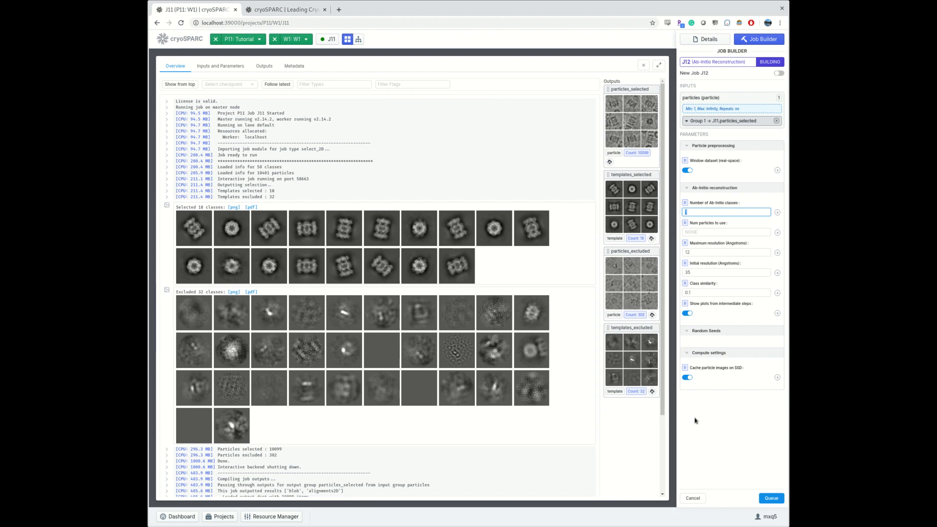
{"action": "left_click", "coordinate": [764, 499]}
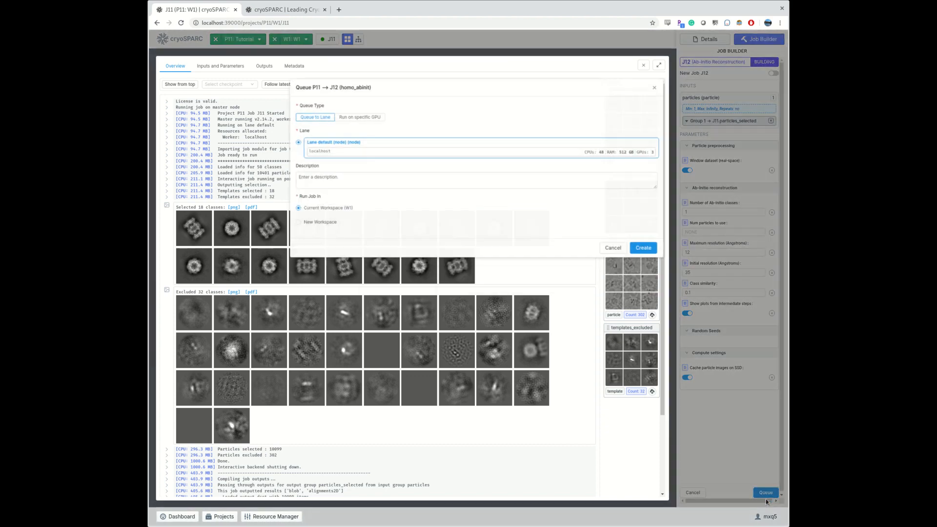
{"action": "left_click", "coordinate": [640, 241]}
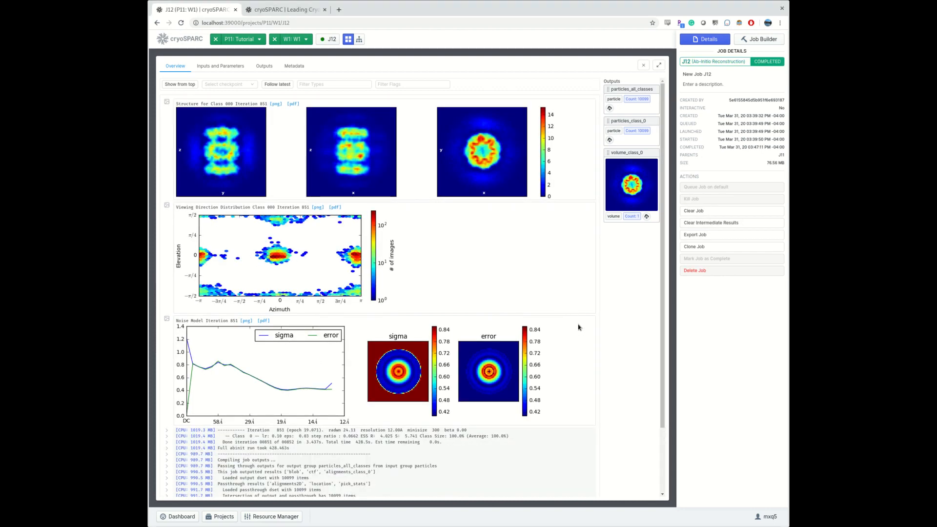
- Create a Homogeneous Refinement (Legacy) job using J12's particles_all_classes as particles and volume_class_0 as the initial volume
{"action": "key", "text": "space"}
{"action": "key", "text": "space"}
{"action": "left_click", "coordinate": [760, 39]}
{"action": "scroll", "coordinate": [749, 337], "scroll_direction": "down", "scroll_amount": 3}
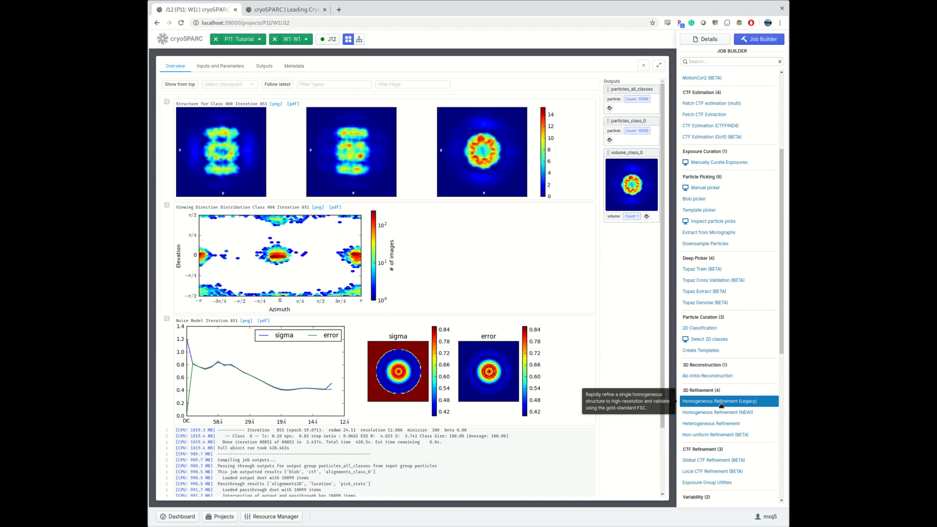
{"action": "left_click", "coordinate": [721, 401]}
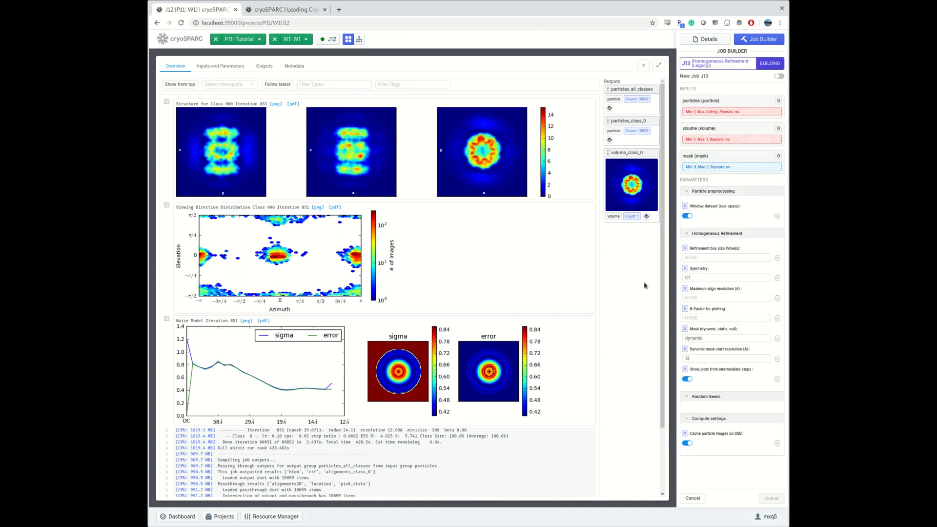
{"action": "left_click_drag", "start_coordinate": [619, 89], "coordinate": [710, 107]}
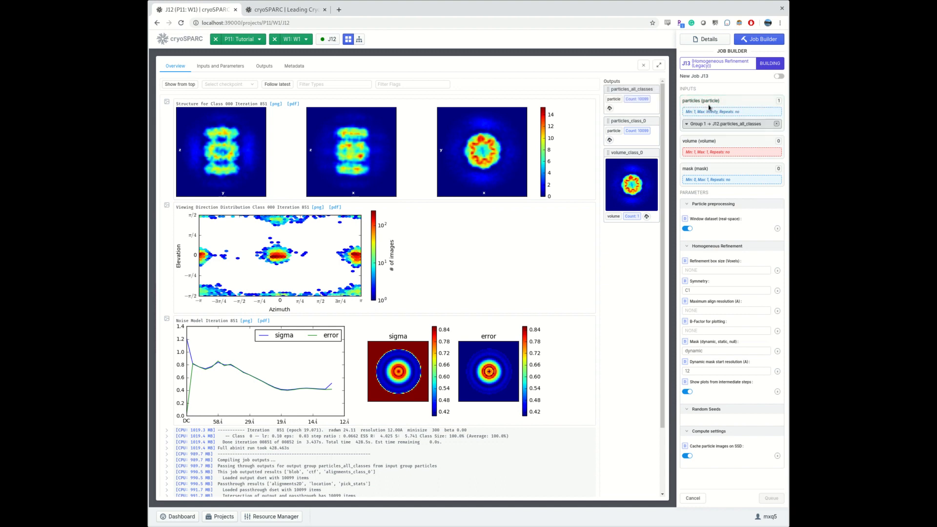
{"action": "left_click_drag", "start_coordinate": [641, 153], "coordinate": [725, 151]}
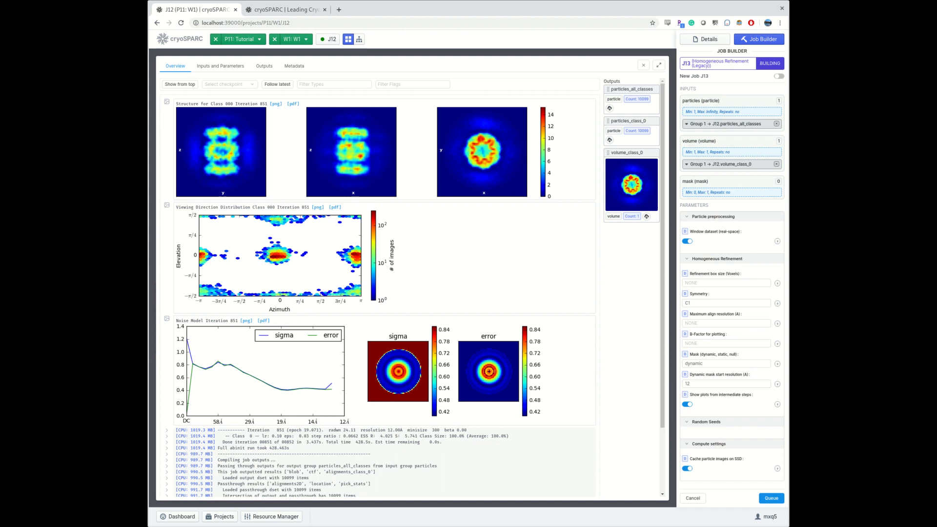
- Set the refinement box size to 256 voxels and the symmetry to D7, and queue the job on the default lane in the current workspace
{"action": "left_click", "coordinate": [689, 285]}
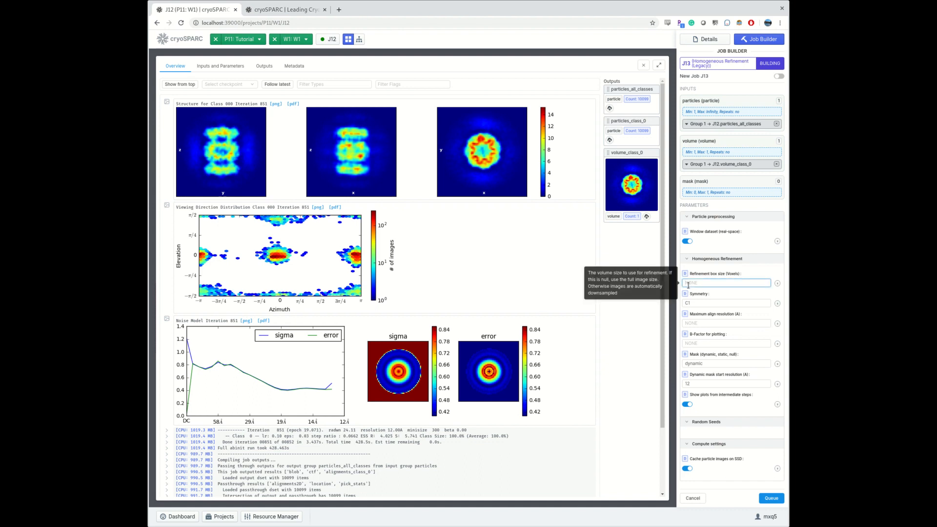
{"action": "type", "text": "256"}
{"action": "double_click", "coordinate": [694, 303]}
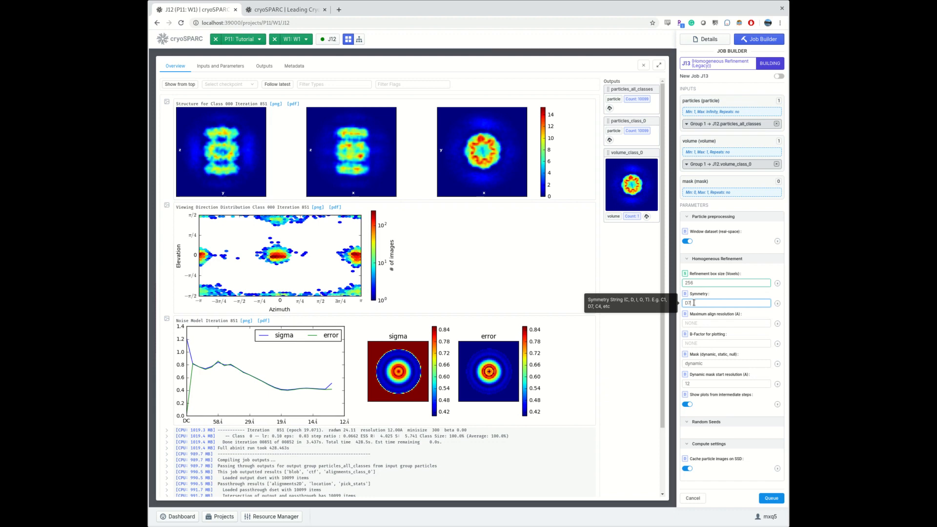
{"action": "type", "text": "D7"}
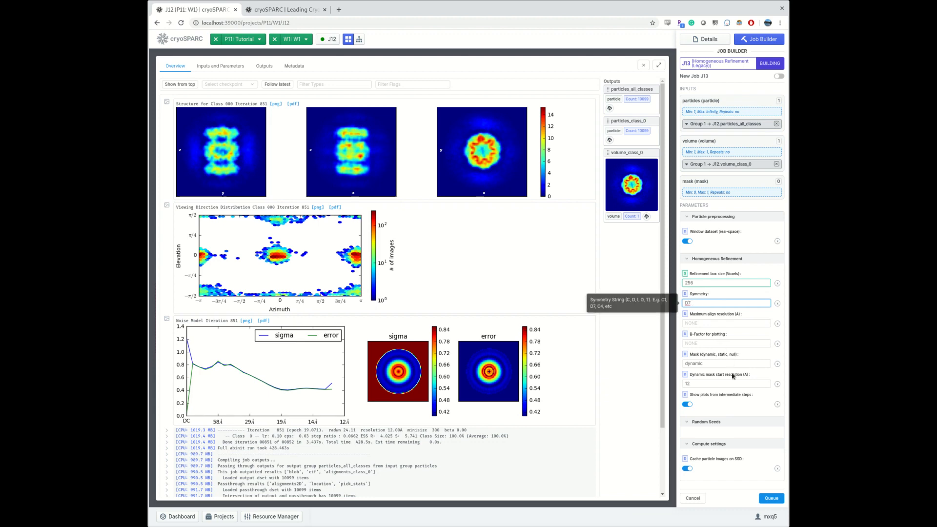
{"action": "left_click", "coordinate": [771, 498]}
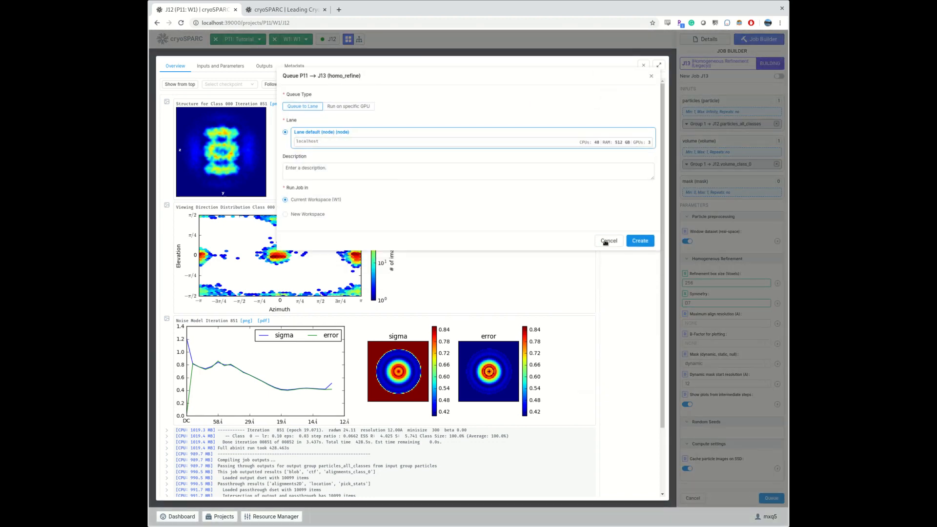
{"action": "left_click", "coordinate": [640, 241]}
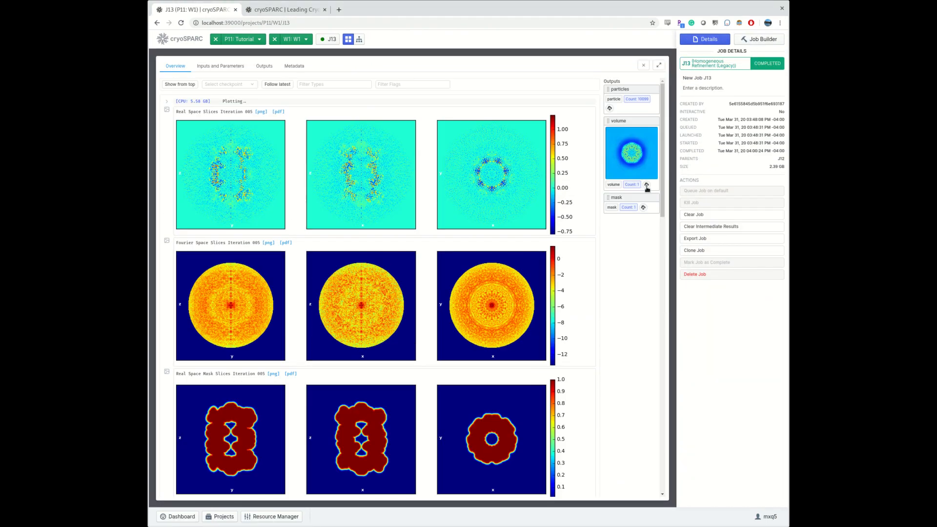
- Download the map file from the volume output of refinement job J13
{"action": "left_click", "coordinate": [647, 186]}
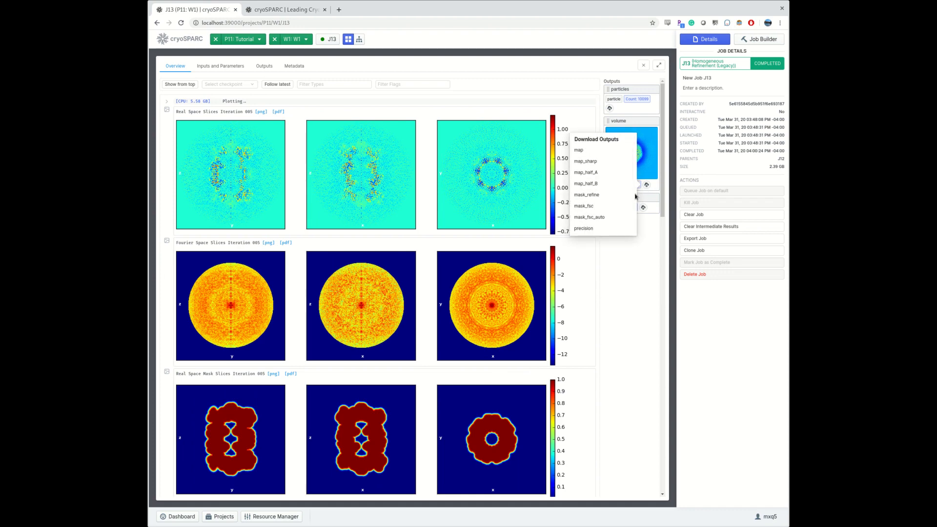
{"action": "left_click", "coordinate": [604, 151]}
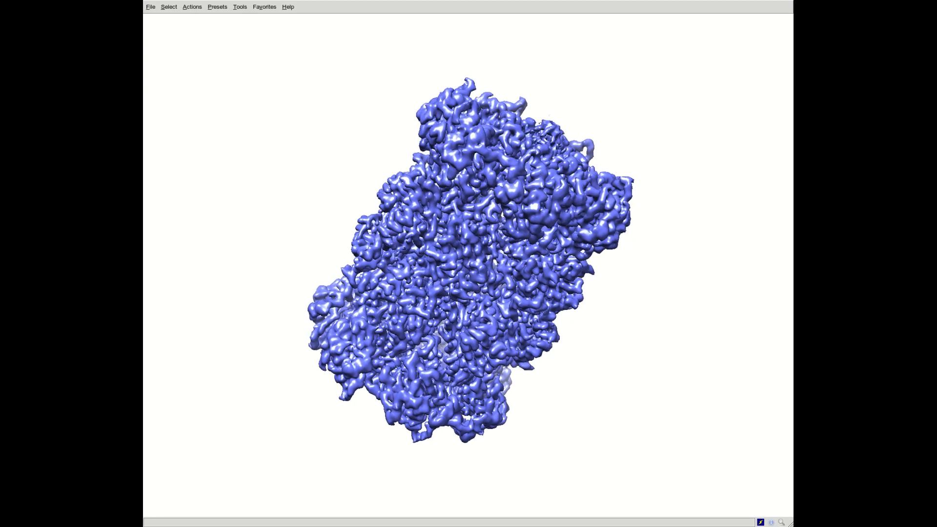